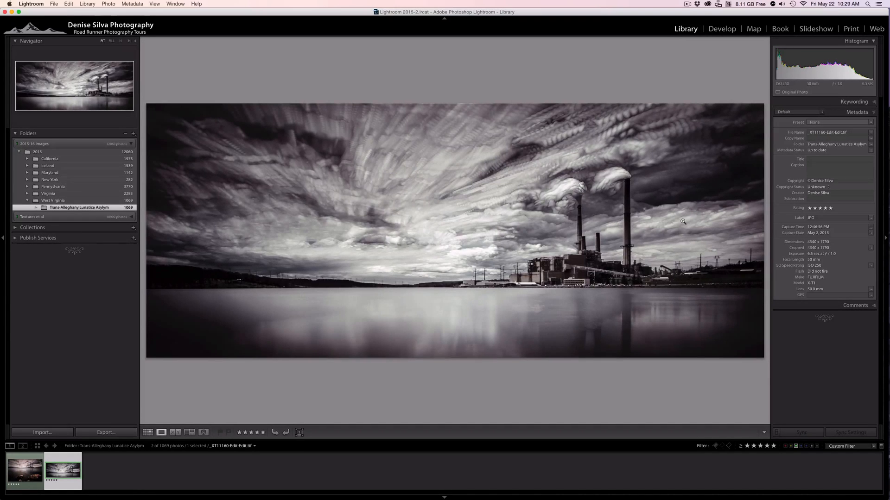
Step: Lower the star rating filter to two stars and higher, and browse the folder's photos in grid view from the first one
{"action": "left_click", "coordinate": [753, 445]}
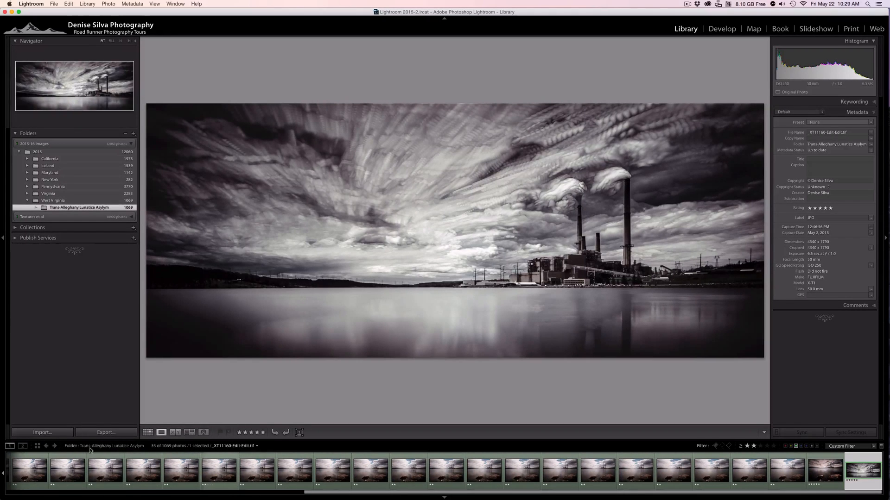
{"action": "left_click", "coordinate": [152, 434]}
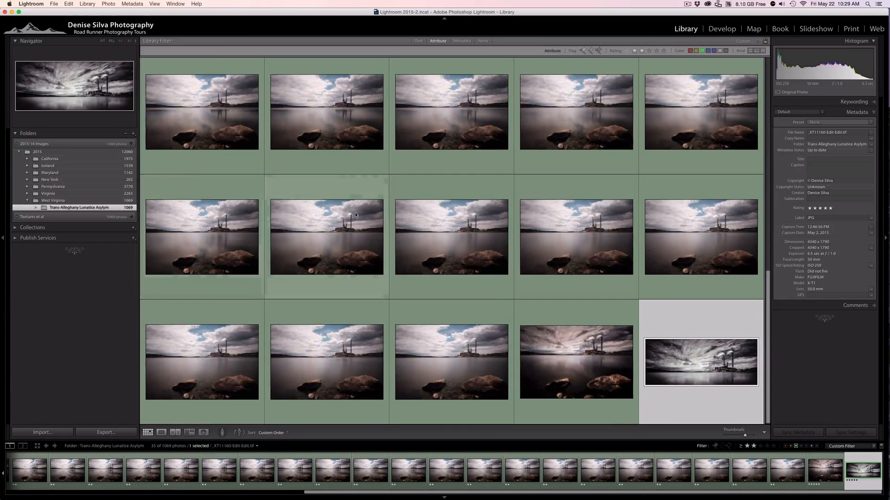
{"action": "scroll", "coordinate": [452, 234], "scroll_direction": "down", "scroll_amount": 5}
{"action": "scroll", "coordinate": [451, 234], "scroll_direction": "up", "scroll_amount": 3}
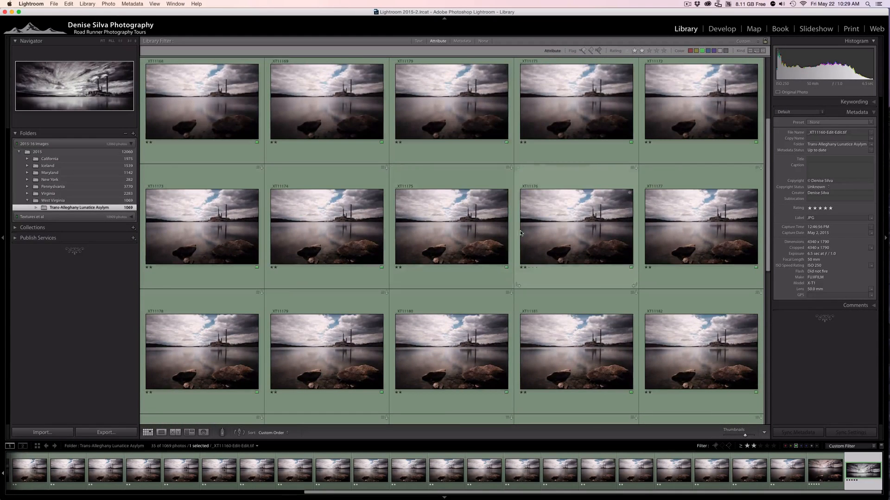
{"action": "scroll", "coordinate": [520, 234], "scroll_direction": "up", "scroll_amount": 3}
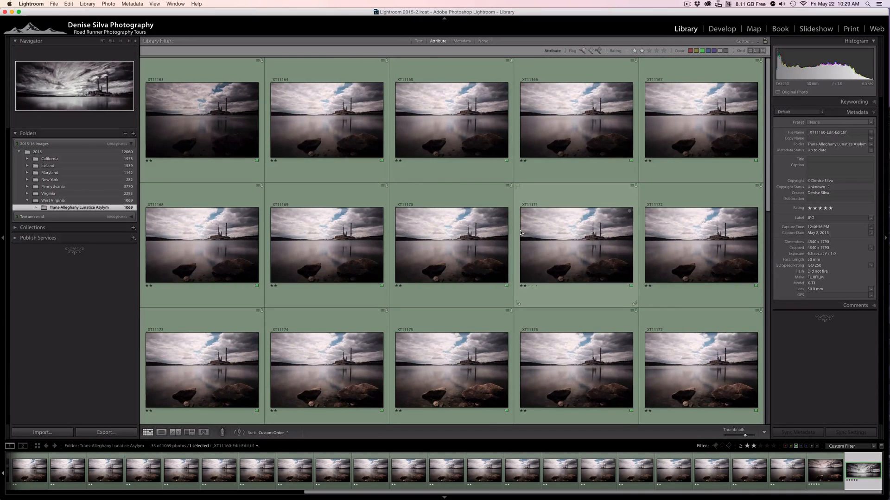
Step: Select the whole lake photo sequence from _XT11163.JPG to _XT11195.JPG, leaving out the two edited TIFF versions
{"action": "left_click", "coordinate": [184, 169]}
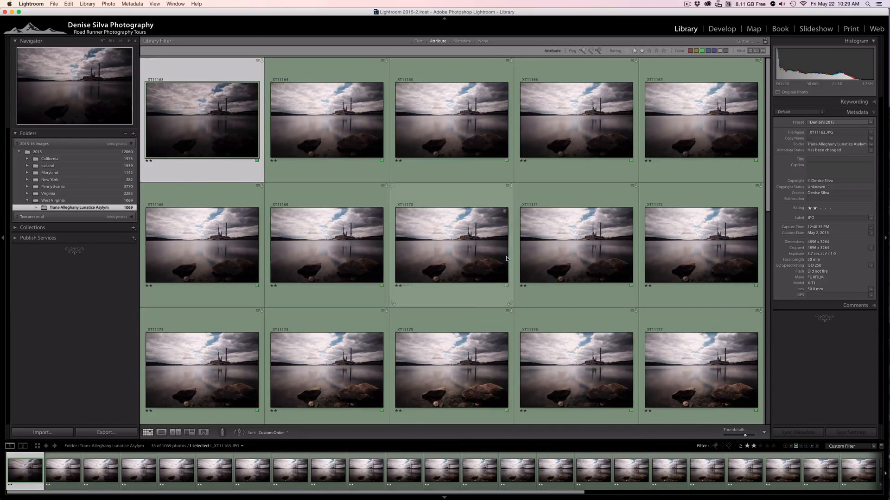
{"action": "scroll", "coordinate": [507, 270], "scroll_direction": "down", "scroll_amount": 5}
{"action": "scroll", "coordinate": [507, 271], "scroll_direction": "down", "scroll_amount": 5}
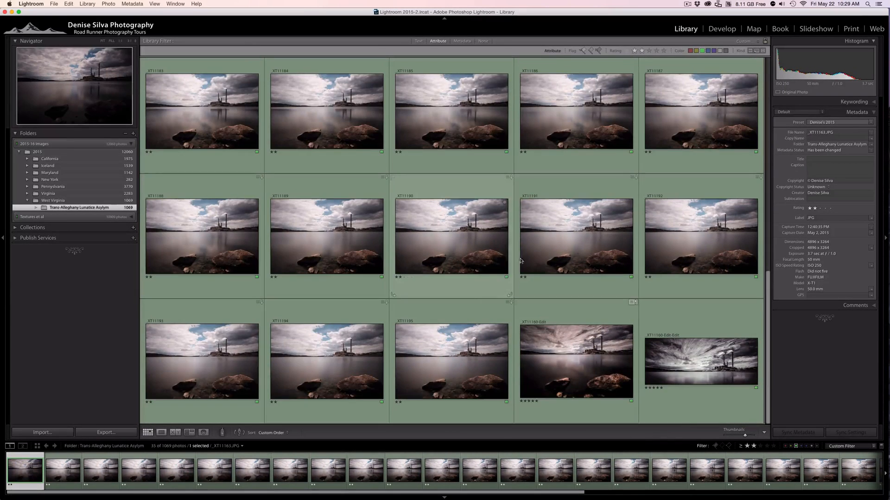
{"action": "left_click", "coordinate": [452, 324], "text": "shift"}
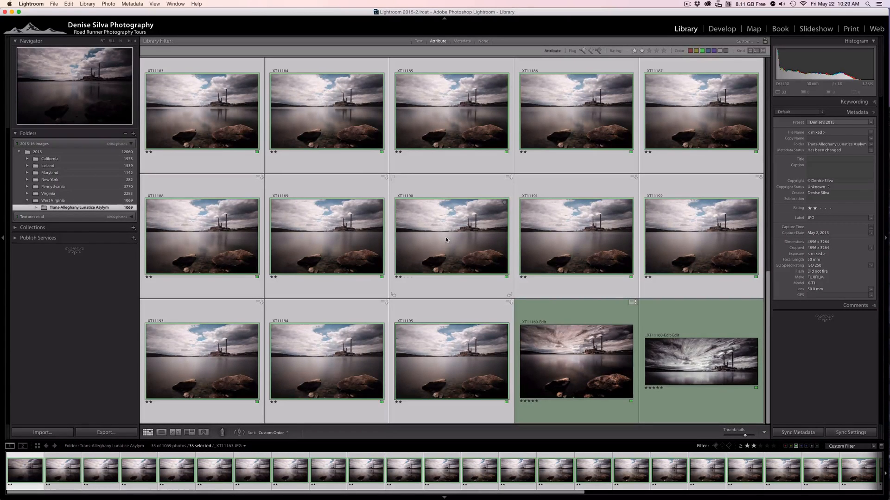
Step: Open the selected photos as layers of a single document in Photoshop
{"action": "scroll", "coordinate": [446, 238], "scroll_direction": "up", "scroll_amount": 3}
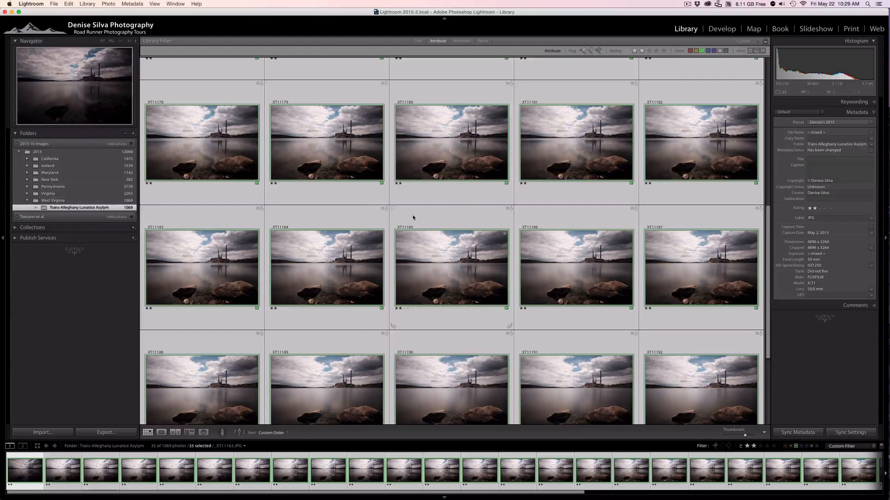
{"action": "scroll", "coordinate": [413, 214], "scroll_direction": "up", "scroll_amount": 6}
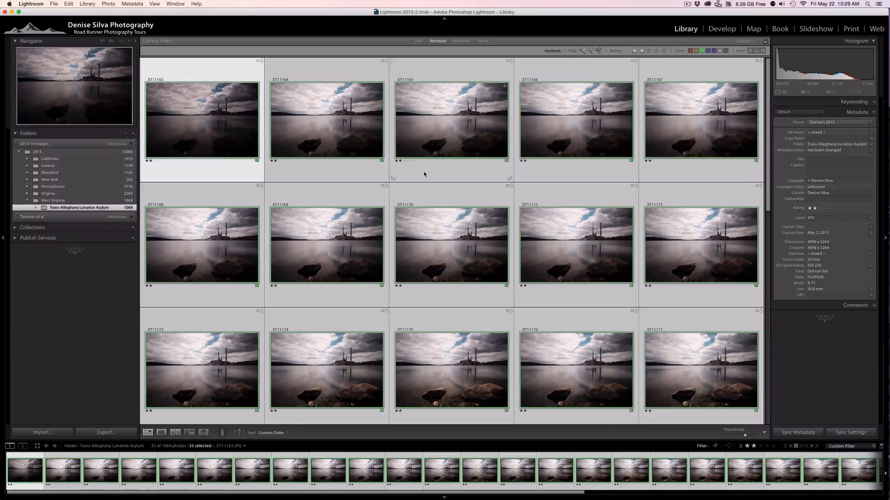
{"action": "right_click", "coordinate": [431, 137]}
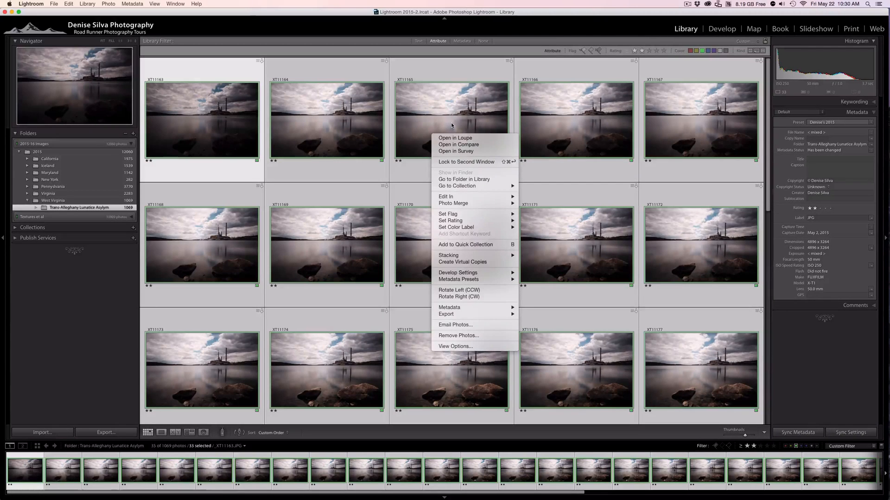
{"action": "mouse_move", "coordinate": [457, 200]}
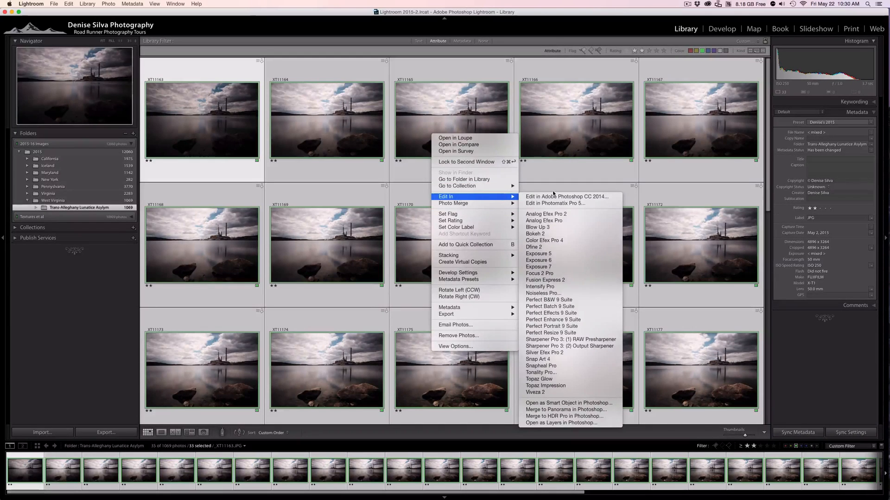
{"action": "left_click", "coordinate": [559, 424]}
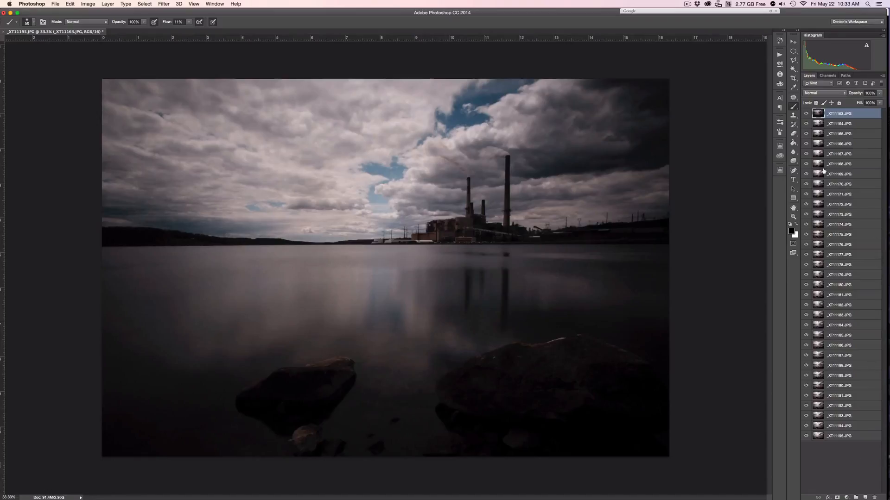
Step: Set the blend mode of the top four layers, _XT11163.JPG to _XT11166.JPG, to Lighten
{"action": "left_click", "coordinate": [822, 94]}
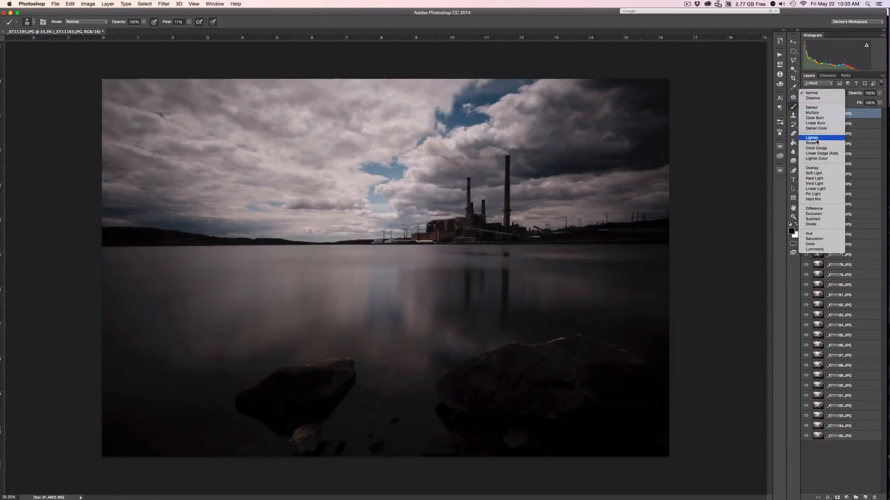
{"action": "left_click", "coordinate": [817, 142]}
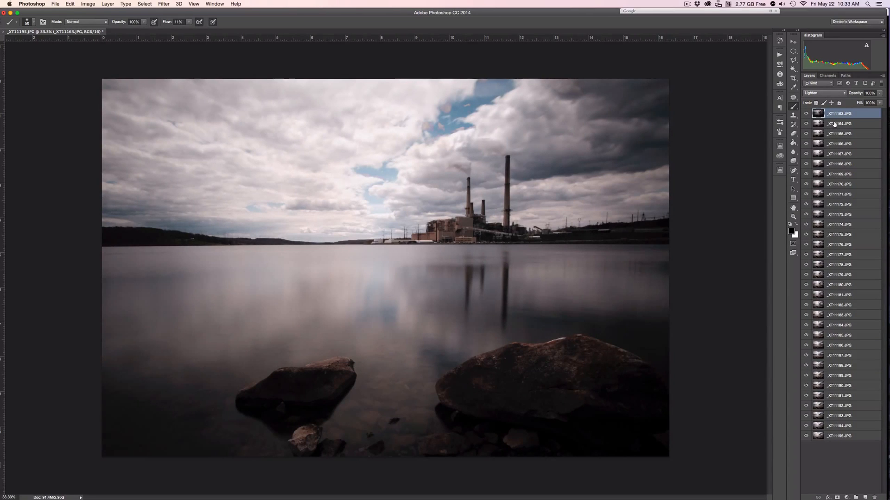
{"action": "left_click", "coordinate": [830, 124]}
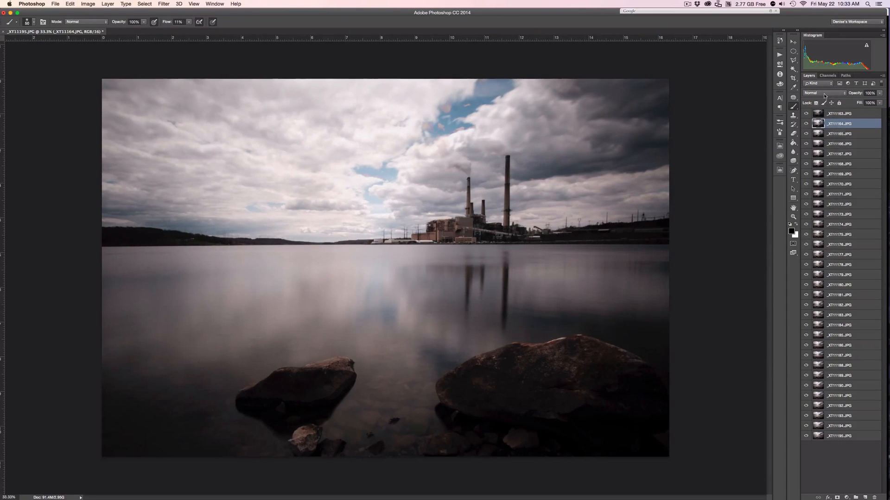
{"action": "left_click", "coordinate": [824, 96]}
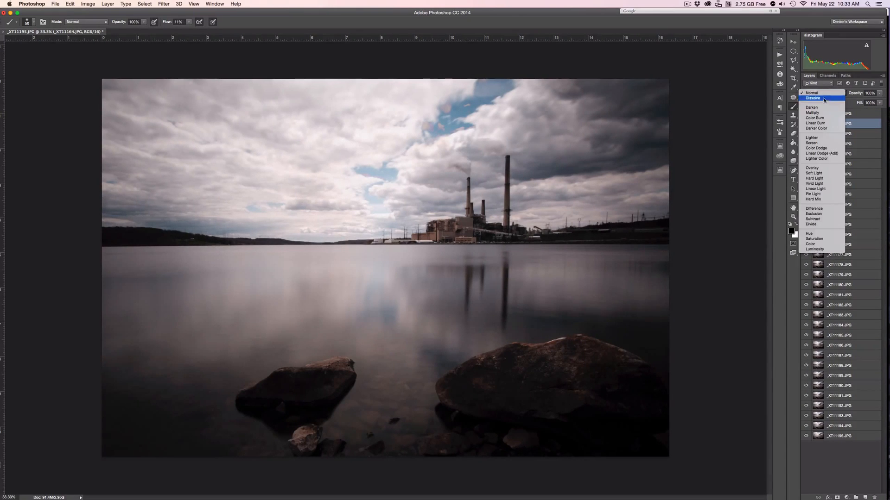
{"action": "left_click", "coordinate": [819, 138]}
{"action": "left_click", "coordinate": [835, 134]}
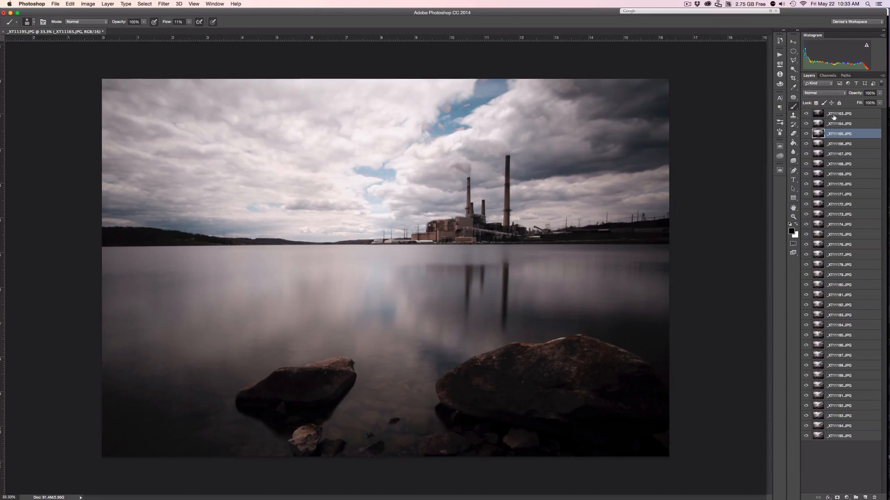
{"action": "left_click", "coordinate": [828, 95]}
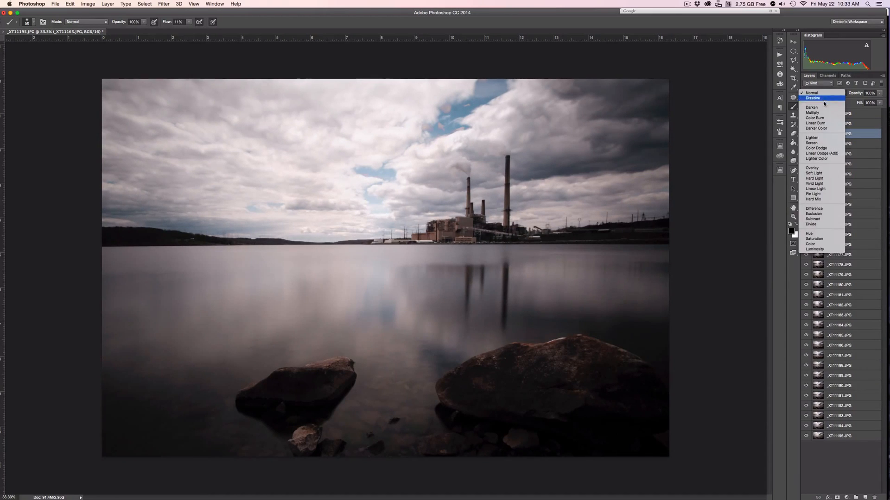
{"action": "left_click", "coordinate": [817, 138]}
{"action": "left_click", "coordinate": [834, 144]}
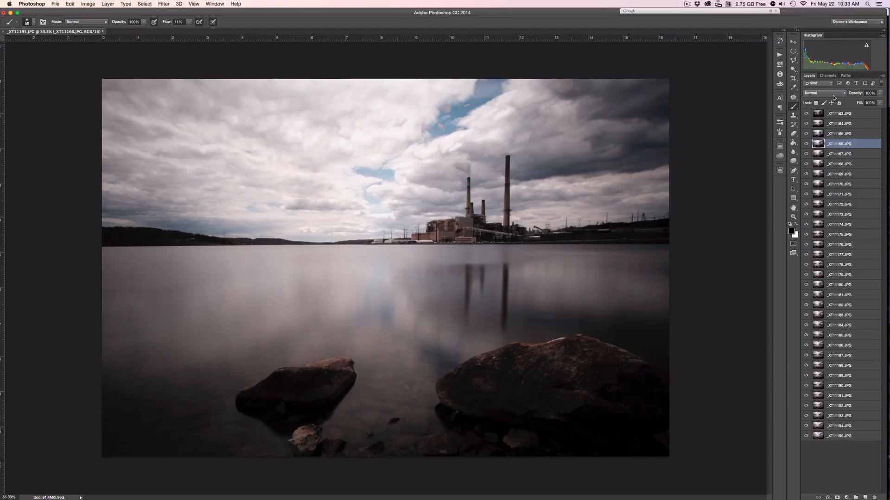
{"action": "left_click", "coordinate": [833, 97]}
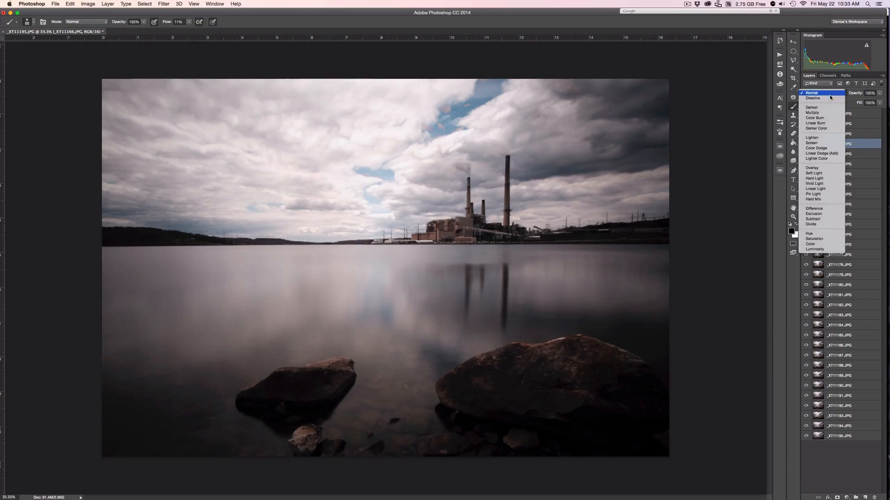
{"action": "left_click", "coordinate": [820, 138]}
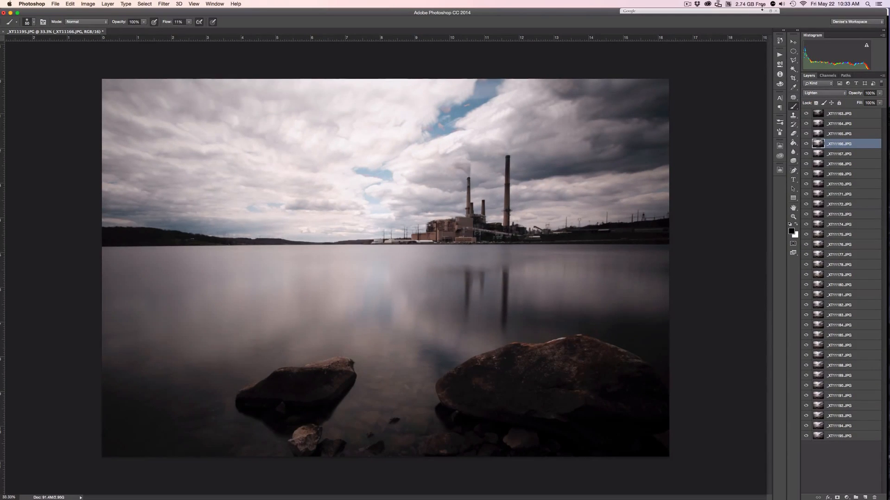
Step: Set the _XT11194.JPG layer's blend mode to Lighten and select the bottom layer, _XT11195.JPG
{"action": "left_click", "coordinate": [823, 93]}
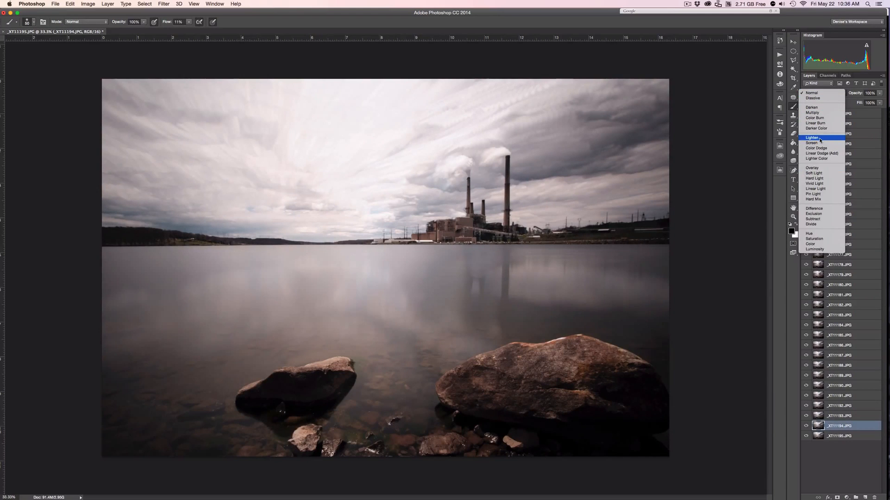
{"action": "left_click", "coordinate": [820, 138]}
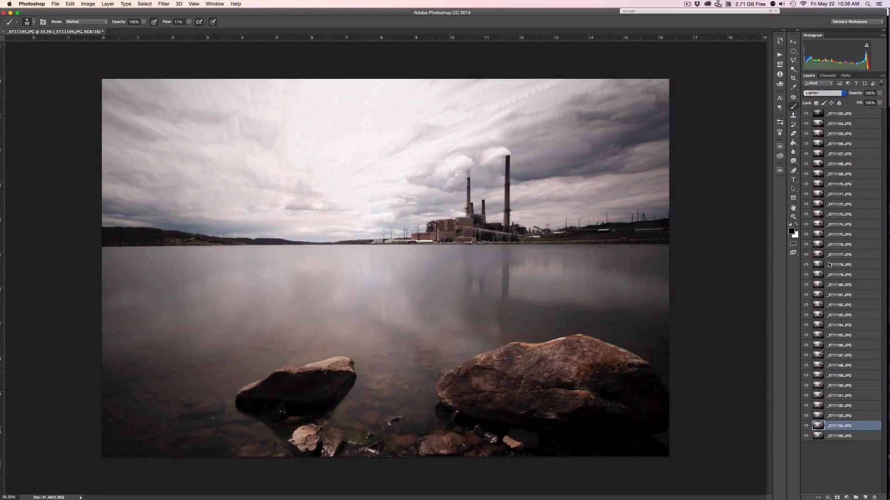
{"action": "left_click", "coordinate": [837, 437]}
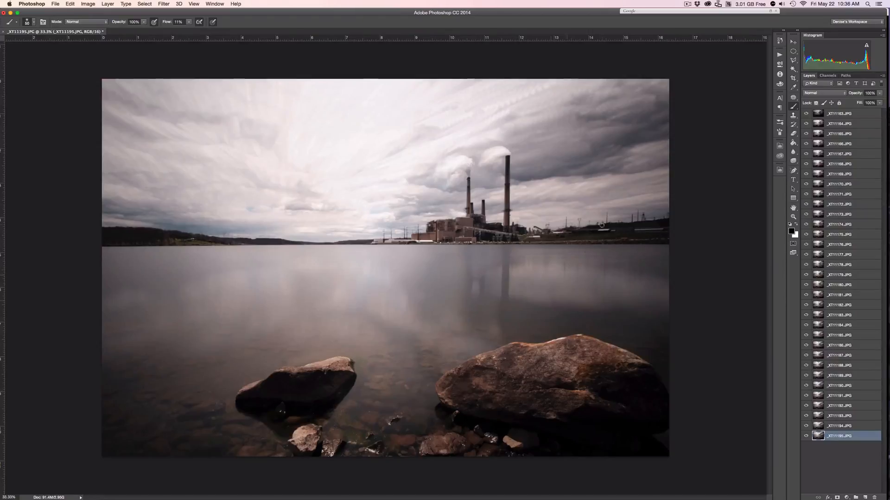
Step: Select all layers from _XT11163.JPG to _XT11195.JPG and merge the visible ones into a new top layer, keeping the originals
{"action": "left_click", "coordinate": [859, 114]}
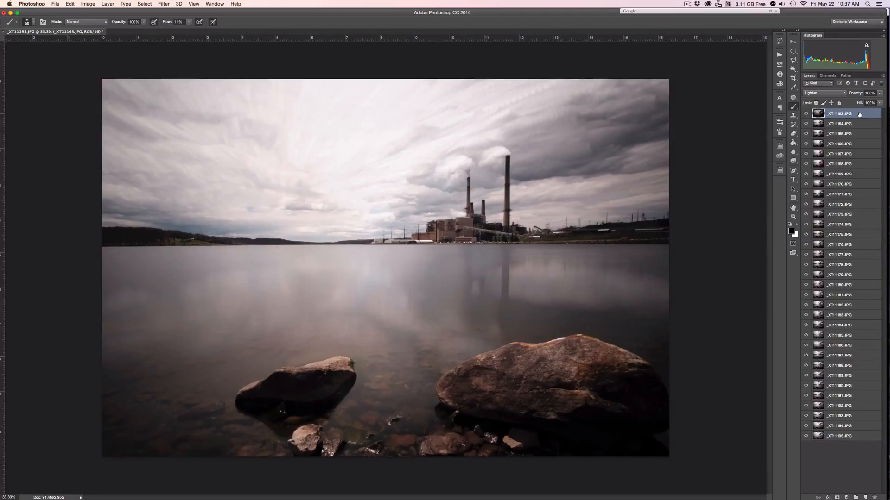
{"action": "left_click", "coordinate": [859, 437], "text": "shift"}
{"action": "right_click", "coordinate": [857, 115]}
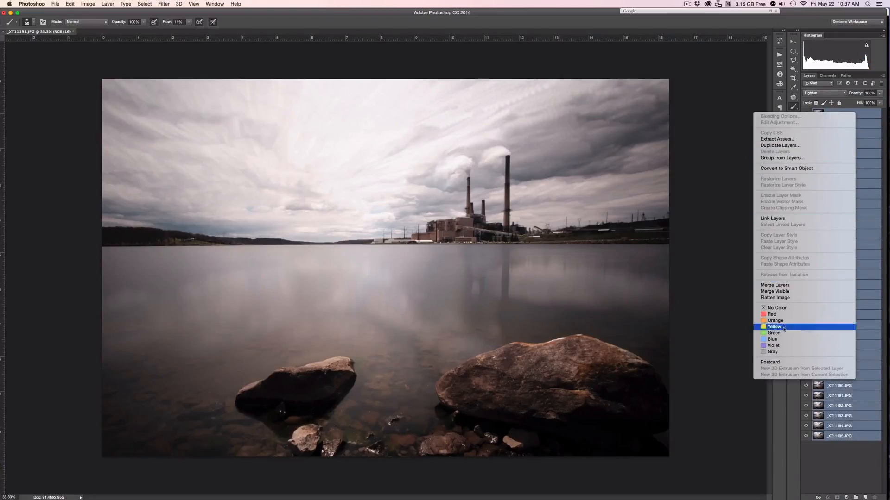
{"action": "left_click", "coordinate": [781, 291]}
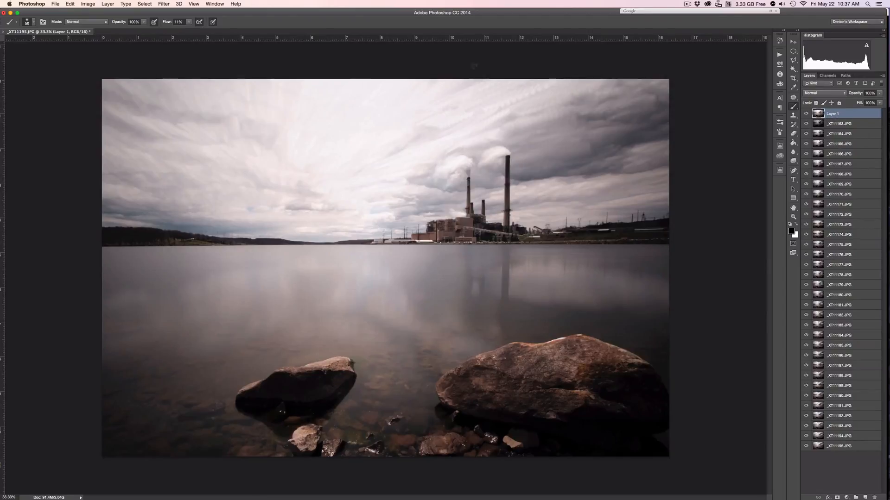
Step: Open the merged layer in the Camera Raw Filter and add a graduated filter with Exposure -1.80 from mid-sky to just below the horizon
{"action": "left_click", "coordinate": [163, 4]}
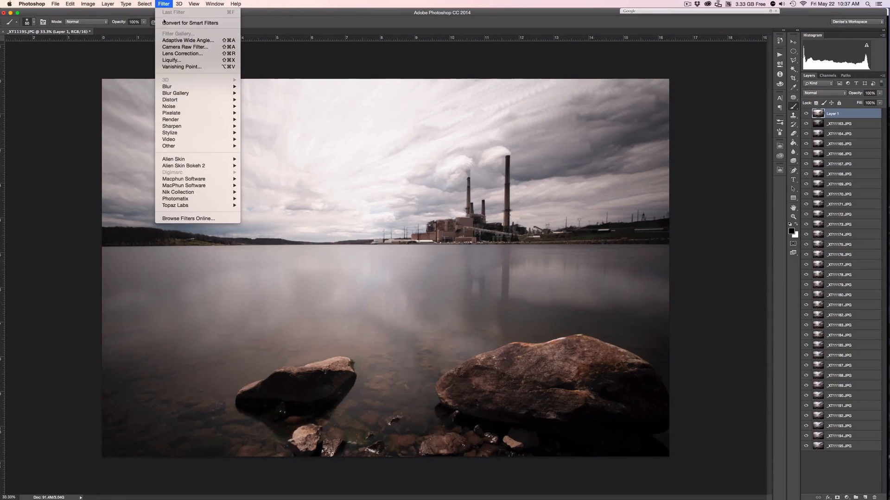
{"action": "left_click", "coordinate": [179, 47]}
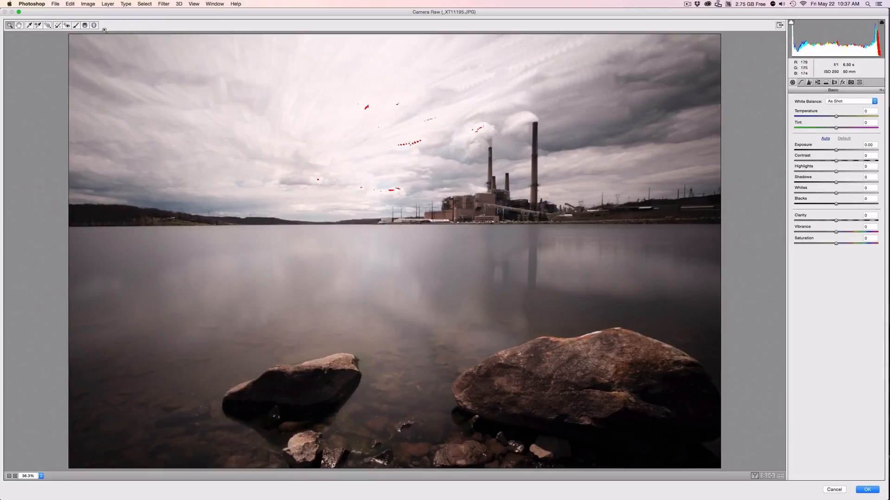
{"action": "left_click", "coordinate": [84, 25]}
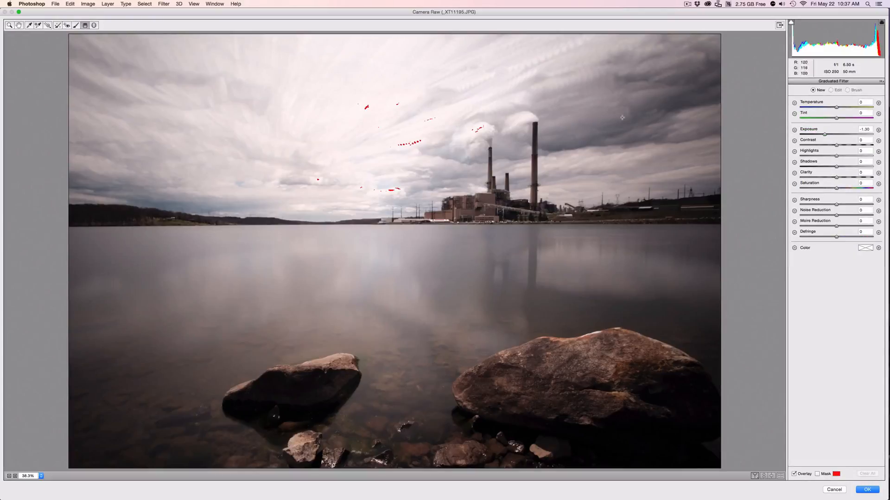
{"action": "left_click", "coordinate": [794, 130]}
{"action": "left_click_drag", "start_coordinate": [383, 126], "coordinate": [385, 261]}
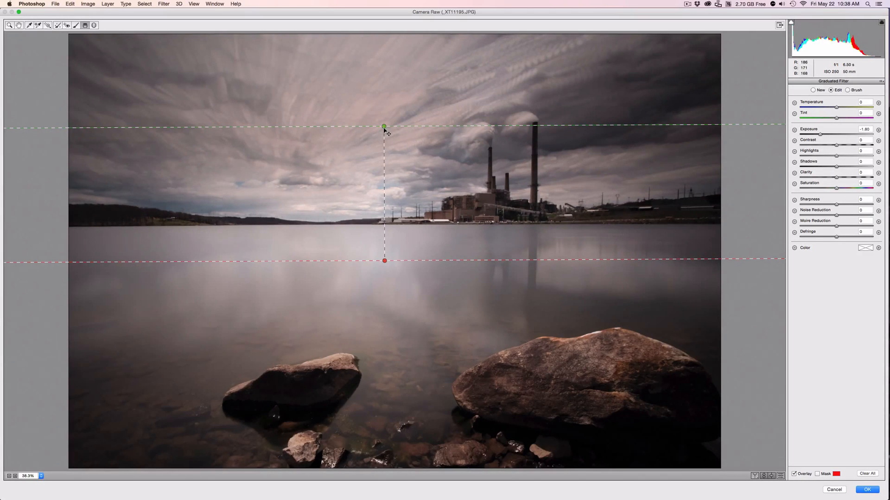
{"action": "left_click_drag", "start_coordinate": [384, 126], "coordinate": [385, 143]}
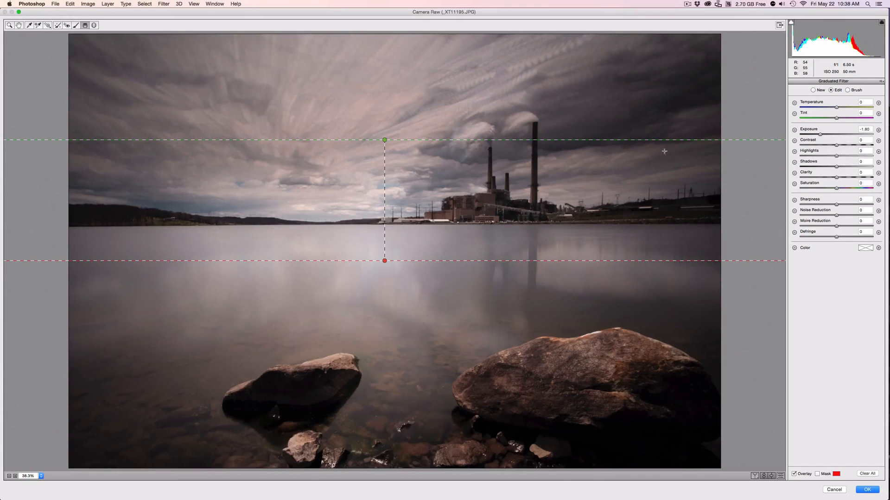
Step: Set the graduated filter's Contrast to +24, Clarity to +50 and Exposure to -1.70
{"action": "left_click_drag", "start_coordinate": [820, 134], "coordinate": [845, 146]}
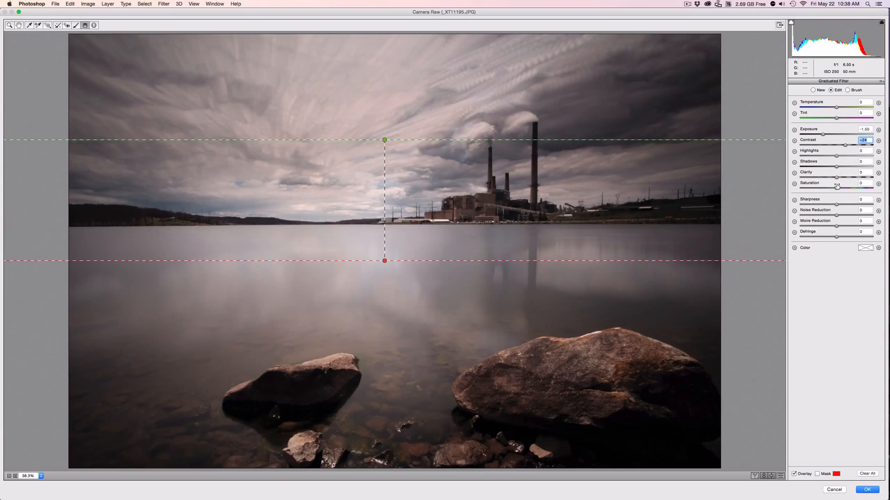
{"action": "left_click_drag", "start_coordinate": [836, 178], "coordinate": [856, 178]}
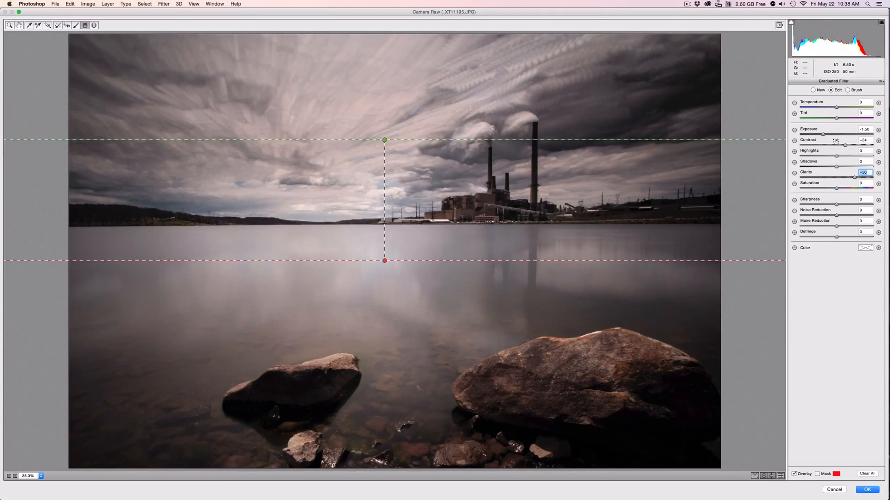
{"action": "left_click_drag", "start_coordinate": [823, 134], "coordinate": [820, 134]}
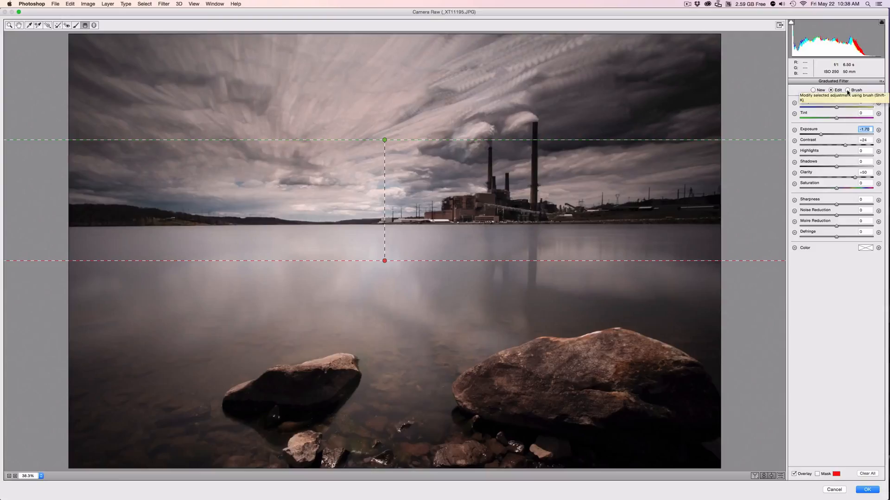
Step: Set up the graduated filter's mask-erasing brush with size 12, Feather 80 and Flow 39
{"action": "left_click", "coordinate": [847, 90]}
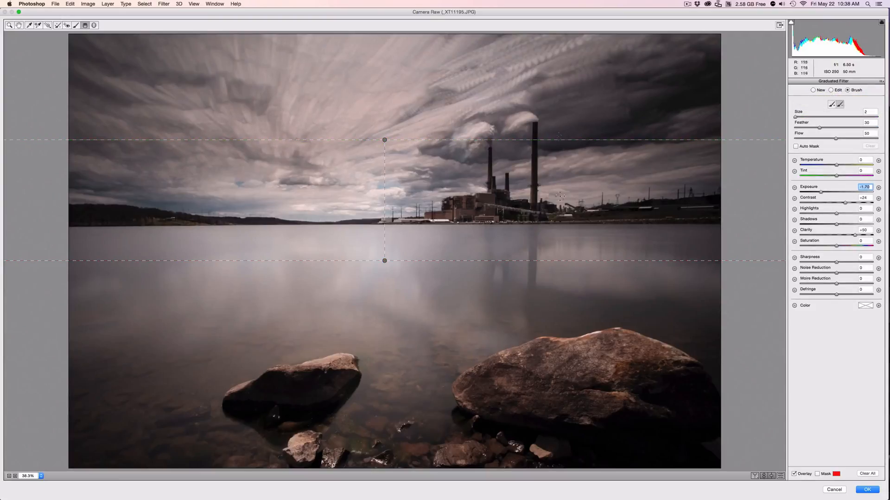
{"action": "key", "text": "bracketright"}
{"action": "key", "text": "bracketright"}
{"action": "key", "text": "bracketright"}
{"action": "key", "text": "bracketright"}
{"action": "key", "text": "bracketright"}
{"action": "key", "text": "bracketright"}
{"action": "key", "text": "bracketright"}
{"action": "key", "text": "bracketright"}
{"action": "key", "text": "bracketright"}
{"action": "key", "text": "bracketright"}
{"action": "left_click_drag", "start_coordinate": [835, 139], "coordinate": [825, 139]}
{"action": "key", "text": "shift+bracketright"}
{"action": "key", "text": "shift+bracketright"}
{"action": "key", "text": "shift+bracketright"}
{"action": "key", "text": "shift+bracketleft"}
{"action": "key", "text": "shift+bracketleft"}
{"action": "key", "text": "shift+bracketleft"}
{"action": "key", "text": "shift+bracketleft"}
{"action": "key", "text": "shift+bracketleft"}
{"action": "key", "text": "shift+bracketleft"}
{"action": "key", "text": "shift+bracketright"}
{"action": "key", "text": "shift+bracketright"}
{"action": "key", "text": "shift+bracketright"}
{"action": "key", "text": "shift+bracketright"}
{"action": "key", "text": "shift+bracketright"}
{"action": "key", "text": "shift+bracketright"}
{"action": "key", "text": "shift+bracketright"}
{"action": "key", "text": "shift+bracketright"}
Step: Erase the graduated filter from the dark clouds beside the tallest chimney with brush Flow 28, and apply the Camera Raw edits
{"action": "mouse_move", "coordinate": [561, 117]}
{"action": "left_mouse_down"}
{"action": "mouse_move", "coordinate": [675, 79]}
{"action": "mouse_move", "coordinate": [714, 56]}
{"action": "left_mouse_up"}
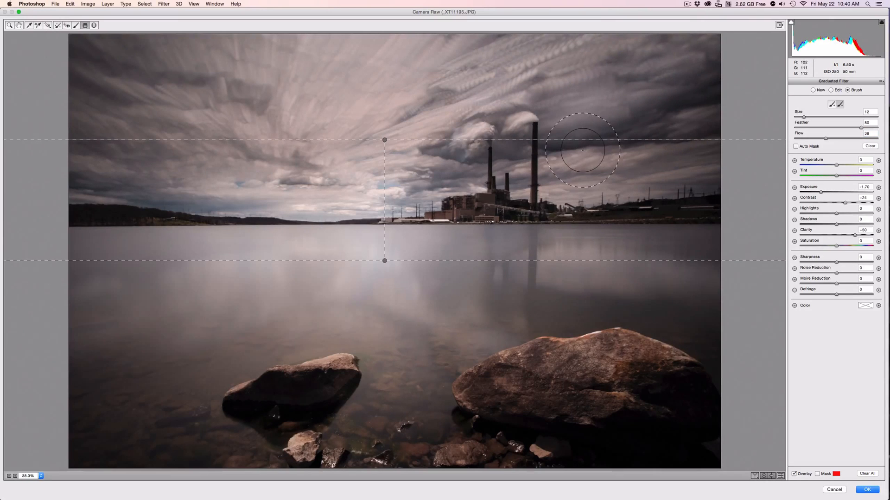
{"action": "left_click", "coordinate": [870, 146]}
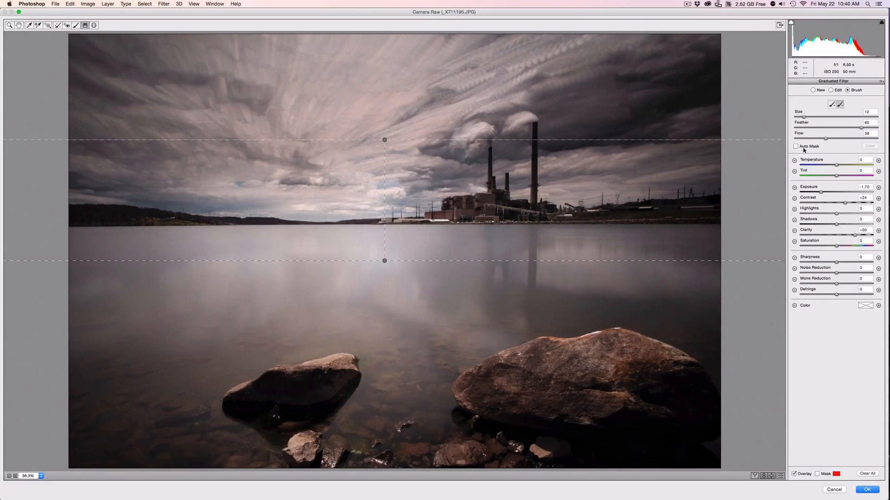
{"action": "left_click", "coordinate": [817, 139]}
{"action": "left_click_drag", "start_coordinate": [547, 129], "coordinate": [713, 51]}
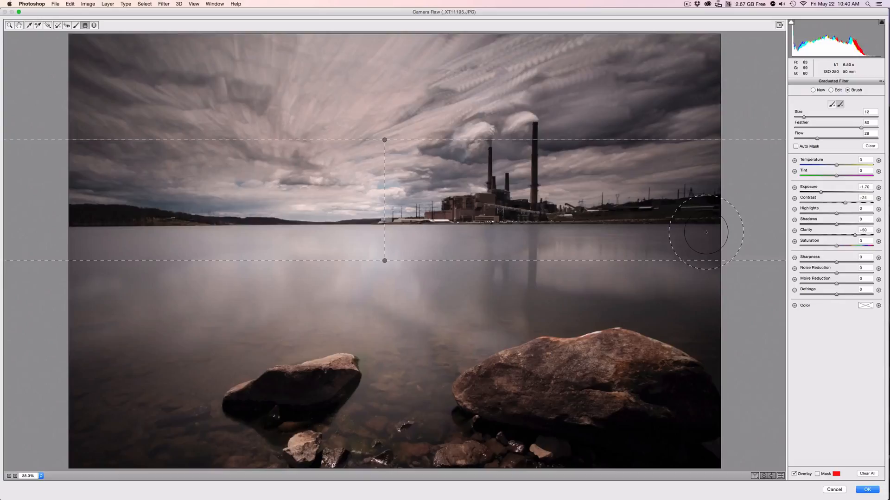
{"action": "left_click", "coordinate": [872, 490]}
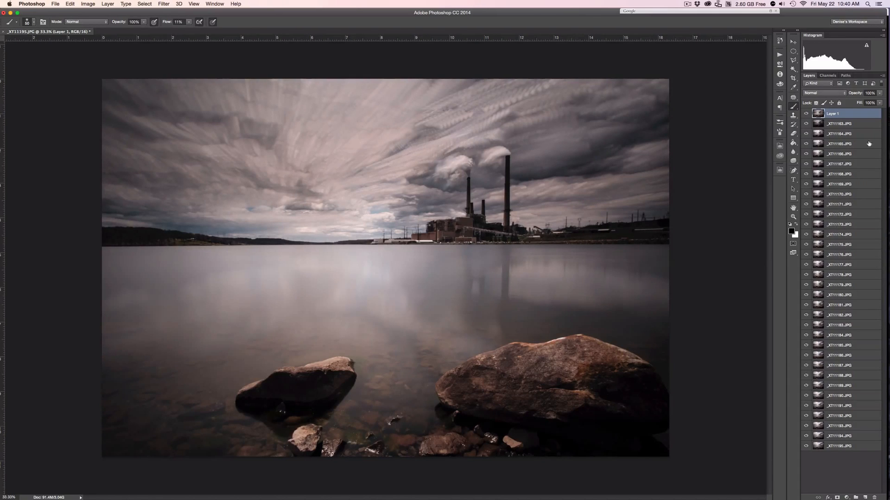
Step: Delete the source layers from _XT11163.JPG to _XT11195.JPG, keeping only the merged Layer 1
{"action": "key", "text": "alt+bracketleft"}
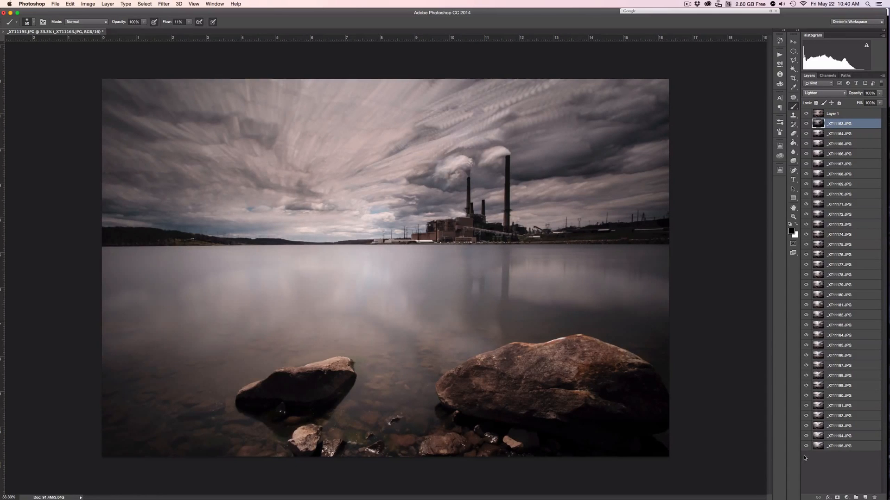
{"action": "left_click", "coordinate": [870, 446], "text": "shift"}
{"action": "left_click_drag", "start_coordinate": [869, 449], "coordinate": [874, 497]}
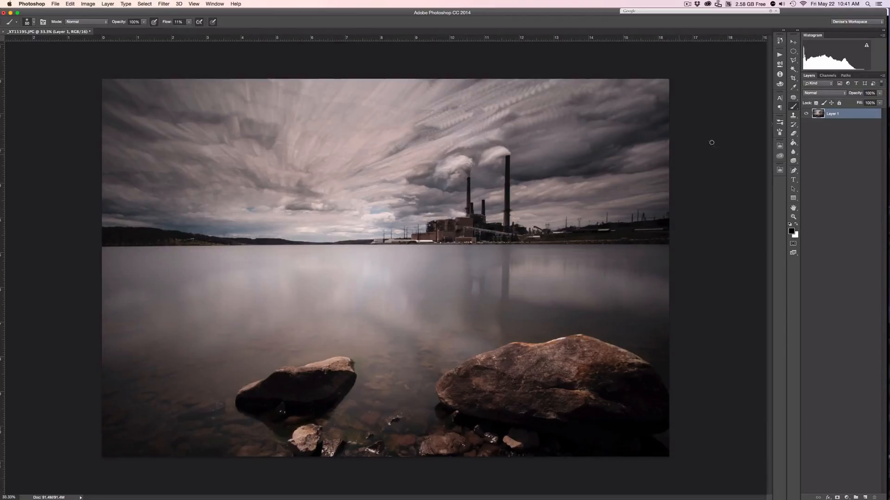
Step: Crop out the foreground rocks to make a wide panorama, and straighten the image along the waterline
{"action": "left_click", "coordinate": [793, 78]}
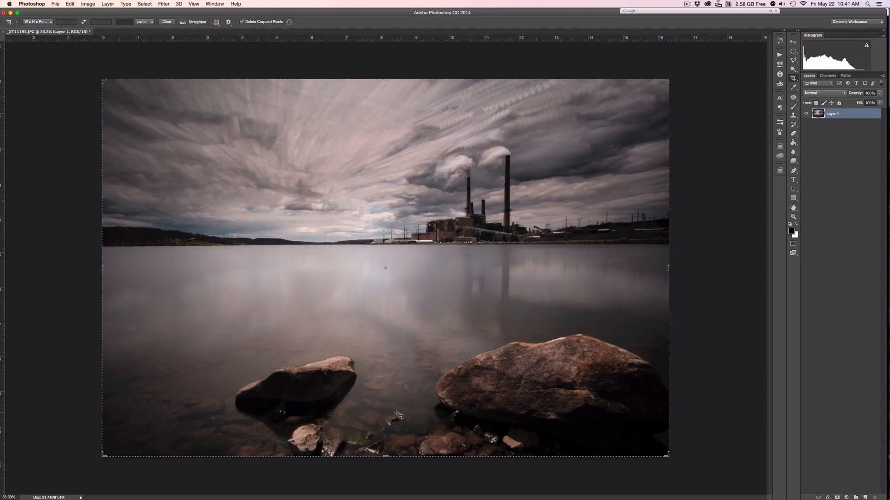
{"action": "left_click_drag", "start_coordinate": [386, 457], "coordinate": [411, 386]}
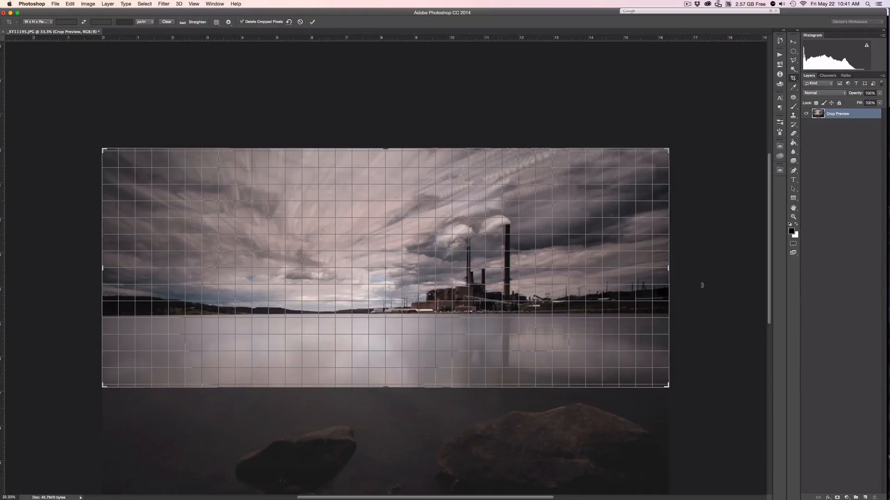
{"action": "key", "text": "Return"}
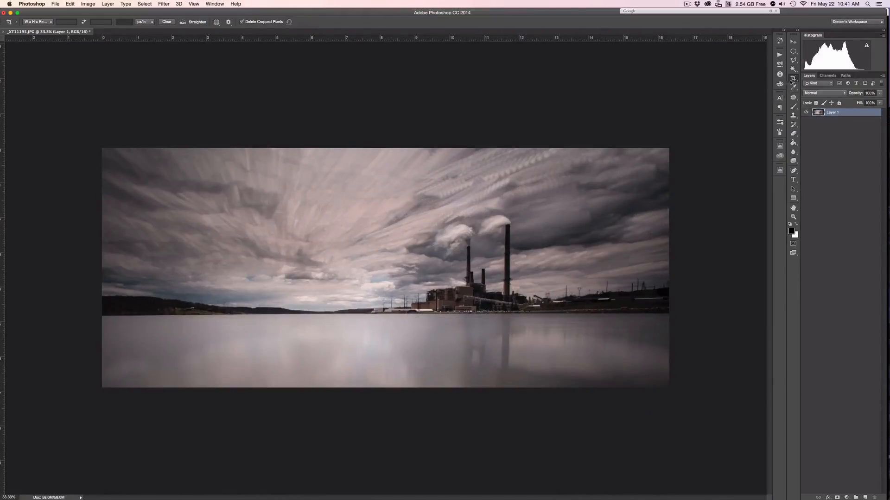
{"action": "left_click", "coordinate": [186, 22]}
{"action": "left_click_drag", "start_coordinate": [173, 316], "coordinate": [569, 315]}
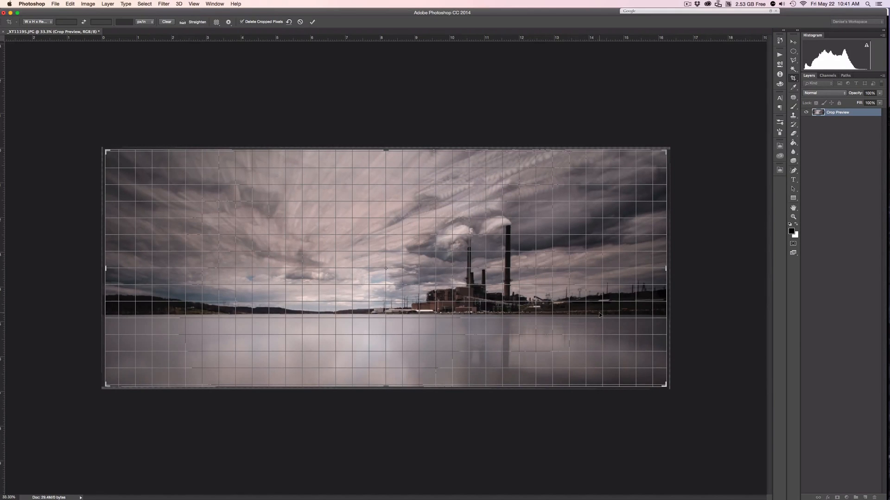
{"action": "key", "text": "Return"}
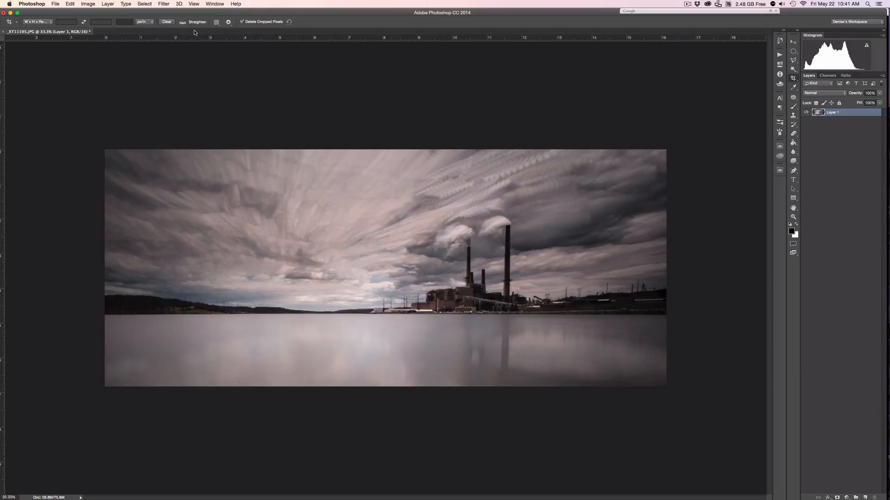
Step: In the Camera Raw Filter, add a graduated filter over the water up to the horizon with Contrast +25, Shadows -50 and Highlights -17
{"action": "left_click", "coordinate": [163, 3]}
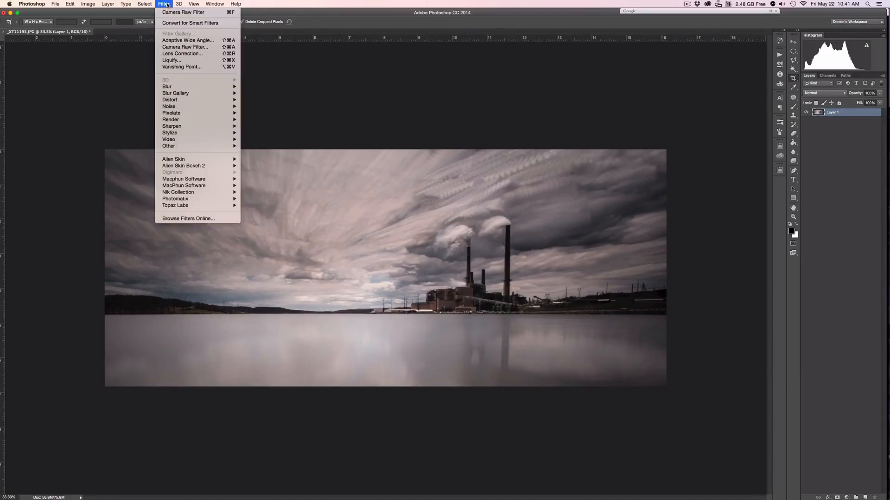
{"action": "left_click", "coordinate": [179, 48]}
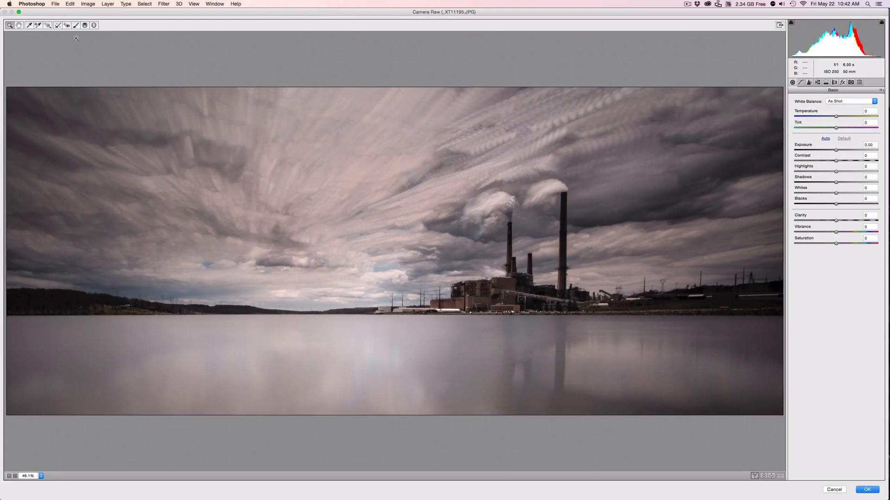
{"action": "left_click", "coordinate": [85, 26]}
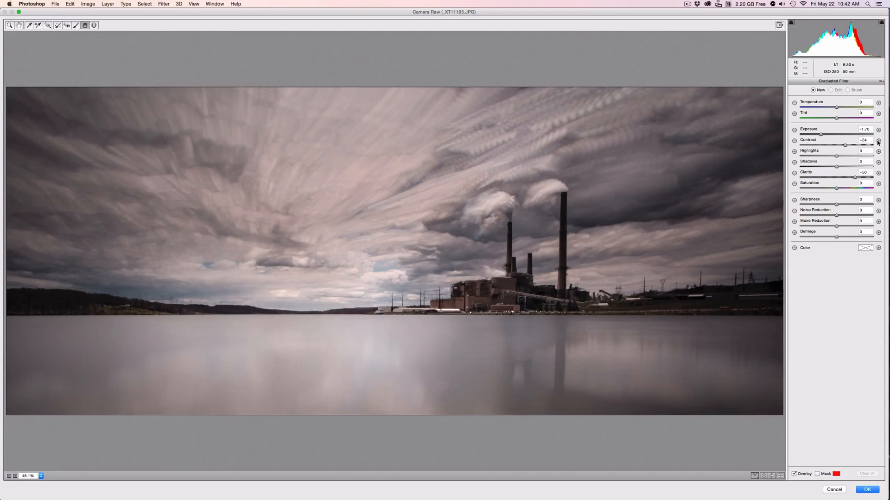
{"action": "left_click_drag", "start_coordinate": [365, 392], "coordinate": [366, 297]}
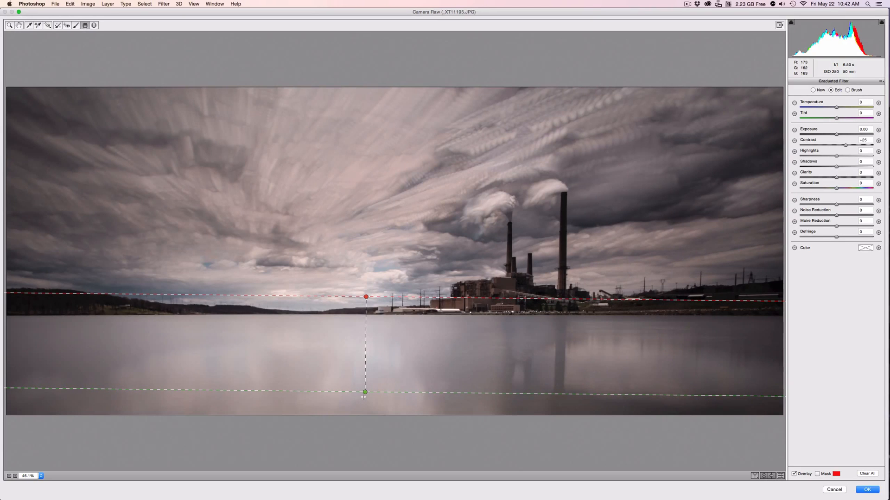
{"action": "left_click_drag", "start_coordinate": [365, 393], "coordinate": [366, 360]}
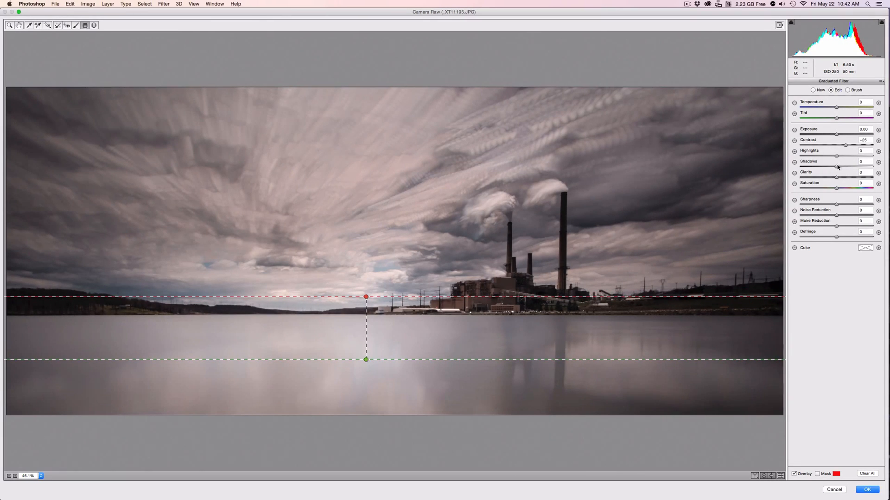
{"action": "mouse_move", "coordinate": [832, 168]}
{"action": "left_mouse_down"}
{"action": "mouse_move", "coordinate": [819, 165]}
{"action": "mouse_move", "coordinate": [830, 156]}
{"action": "left_mouse_up"}
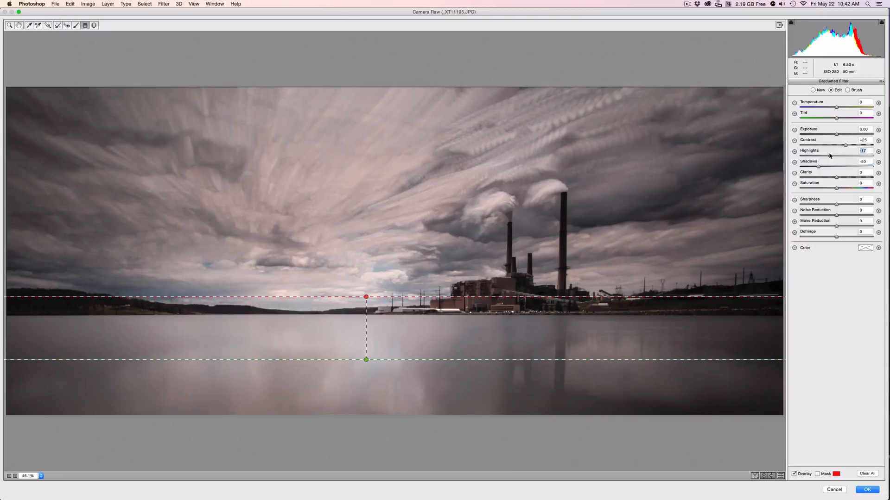
Step: Paint a Clarity-only Adjustment Brush boost over the power plant buildings, finishing with brush size 2
{"action": "left_click", "coordinate": [76, 26]}
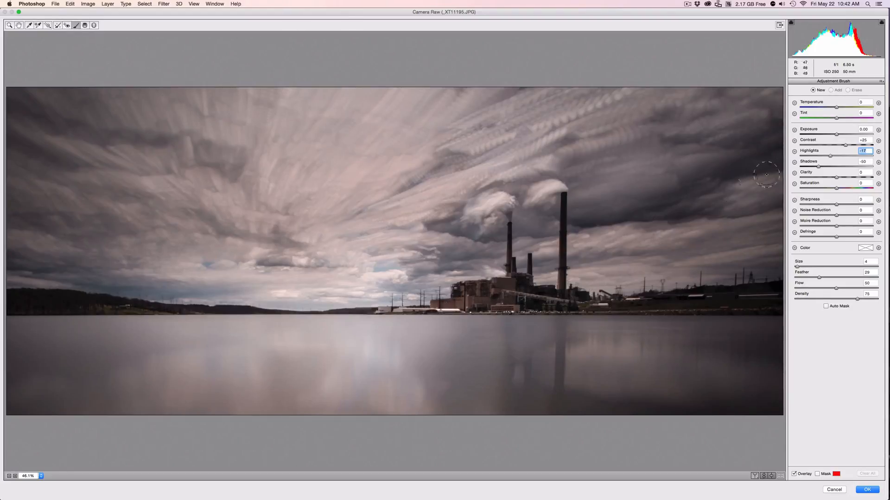
{"action": "left_click", "coordinate": [878, 173]}
{"action": "left_click", "coordinate": [467, 298]}
{"action": "mouse_move", "coordinate": [467, 297]}
{"action": "left_mouse_down"}
{"action": "mouse_move", "coordinate": [569, 300]}
{"action": "mouse_move", "coordinate": [560, 292]}
{"action": "mouse_move", "coordinate": [562, 214]}
{"action": "left_mouse_up"}
{"action": "key", "text": "bracketleft"}
{"action": "key", "text": "bracketleft"}
{"action": "mouse_move", "coordinate": [508, 281]}
{"action": "left_mouse_down"}
{"action": "mouse_move", "coordinate": [510, 273]}
{"action": "mouse_move", "coordinate": [512, 292]}
{"action": "mouse_move", "coordinate": [528, 284]}
{"action": "left_mouse_up"}
{"action": "mouse_move", "coordinate": [468, 295]}
{"action": "left_mouse_down"}
{"action": "mouse_move", "coordinate": [437, 304]}
{"action": "mouse_move", "coordinate": [578, 305]}
{"action": "left_mouse_up"}
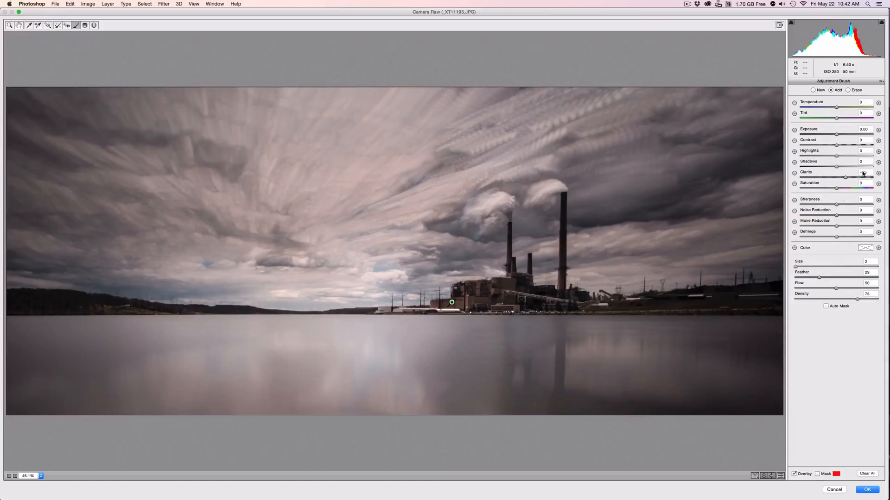
Step: Set the power plant brush adjustment to Contrast +28, Highlights +15 and Clarity +49
{"action": "left_click_drag", "start_coordinate": [845, 178], "coordinate": [846, 145]}
{"action": "key", "text": "Delete"}
{"action": "key", "text": "super+z"}
{"action": "left_click", "coordinate": [451, 303]}
Step: Show the mask overlay and erase the brush adjustment where it spills into the sky above the plant's roofline
{"action": "left_click", "coordinate": [849, 91]}
{"action": "key", "text": "bracketright"}
{"action": "left_click", "coordinate": [817, 474]}
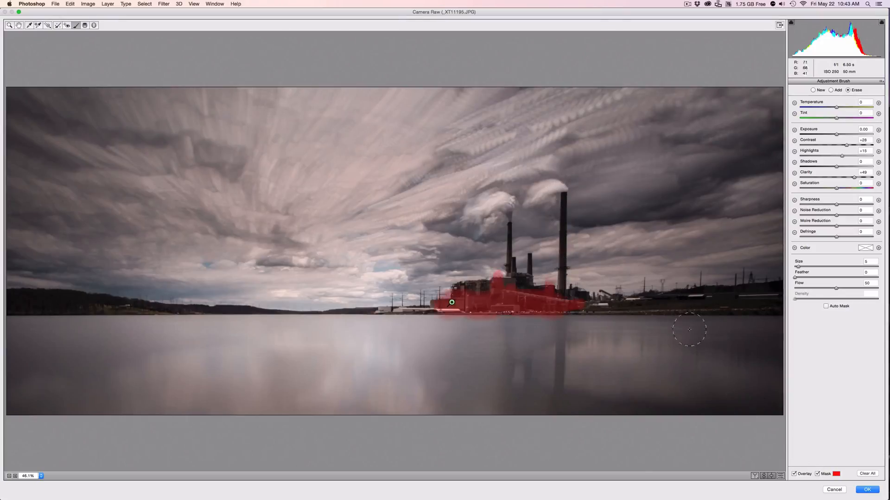
{"action": "left_click_drag", "start_coordinate": [484, 261], "coordinate": [560, 269]}
{"action": "key", "text": "bracketleft"}
{"action": "key", "text": "bracketleft"}
{"action": "key", "text": "bracketleft"}
{"action": "mouse_move", "coordinate": [446, 285]}
{"action": "left_mouse_down"}
{"action": "mouse_move", "coordinate": [438, 293]}
{"action": "mouse_move", "coordinate": [447, 296]}
{"action": "left_mouse_up"}
Step: Check the brush mask and erase its spill onto the water below the plant
{"action": "left_click", "coordinate": [817, 474]}
{"action": "left_click", "coordinate": [817, 474]}
{"action": "left_click", "coordinate": [794, 474]}
{"action": "left_click", "coordinate": [794, 474]}
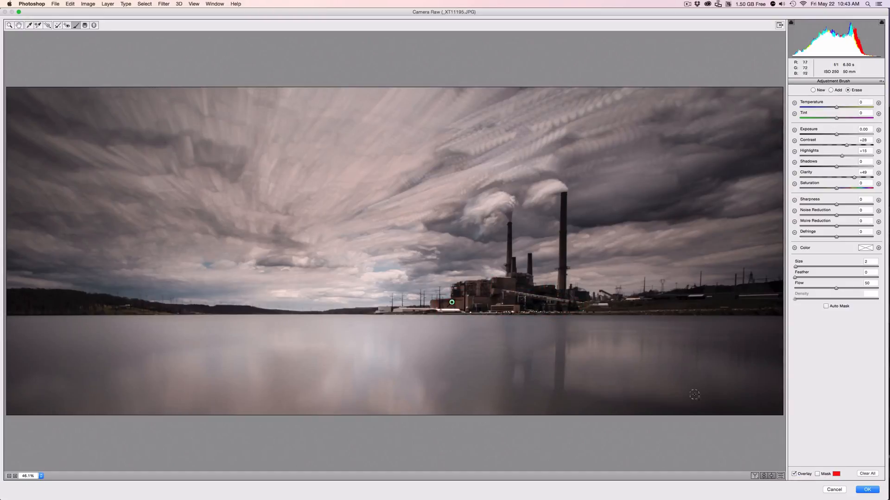
{"action": "left_click", "coordinate": [817, 474]}
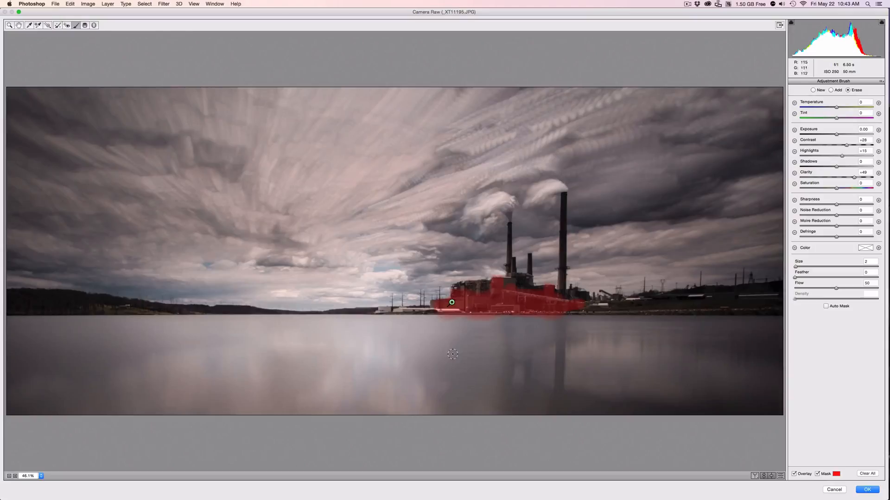
{"action": "left_click_drag", "start_coordinate": [440, 320], "coordinate": [568, 319]}
Step: Add the unmasked parts of the plant buildings and shoreline to the brush mask, using brush size 3 for the buildings
{"action": "left_click", "coordinate": [830, 91]}
{"action": "left_click_drag", "start_coordinate": [441, 312], "coordinate": [454, 307]}
{"action": "key", "text": "bracketright"}
{"action": "key", "text": "bracketright"}
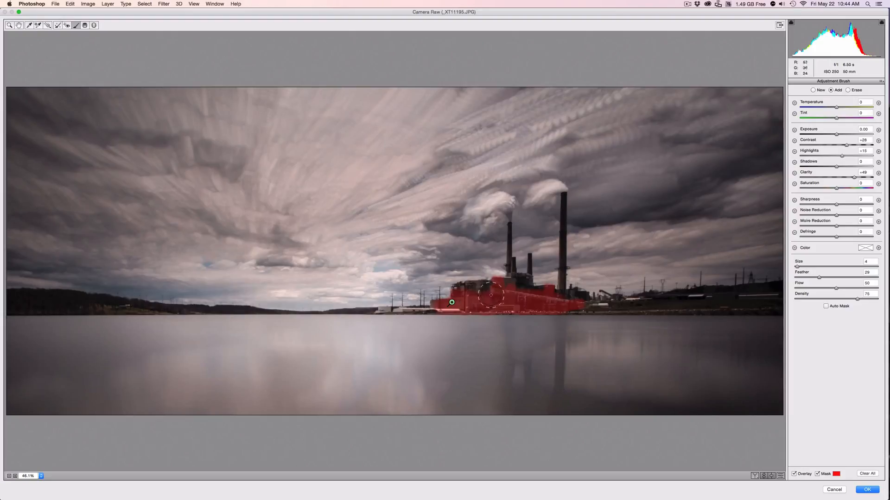
{"action": "key", "text": "bracketleft"}
{"action": "left_click_drag", "start_coordinate": [492, 291], "coordinate": [462, 291]}
{"action": "mouse_move", "coordinate": [540, 302]}
{"action": "left_mouse_down"}
{"action": "mouse_move", "coordinate": [511, 289]}
{"action": "mouse_move", "coordinate": [516, 283]}
{"action": "mouse_move", "coordinate": [577, 300]}
{"action": "left_mouse_up"}
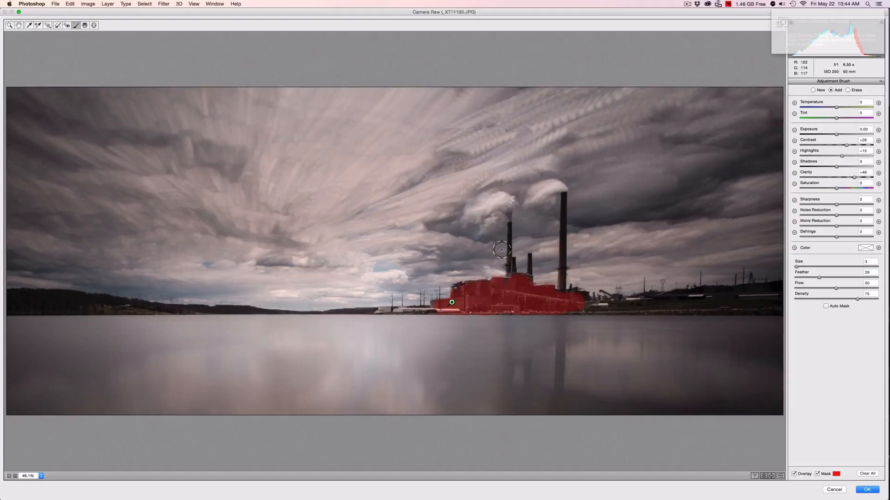
Step: Extend the brush mask over the full height of the tallest chimney with brush size 2
{"action": "key", "text": "bracketleft"}
{"action": "left_click_drag", "start_coordinate": [562, 289], "coordinate": [562, 279]}
{"action": "key", "text": "bracketleft"}
{"action": "key", "text": "bracketright"}
{"action": "key", "text": "super+equal"}
{"action": "key", "text": "super+equal"}
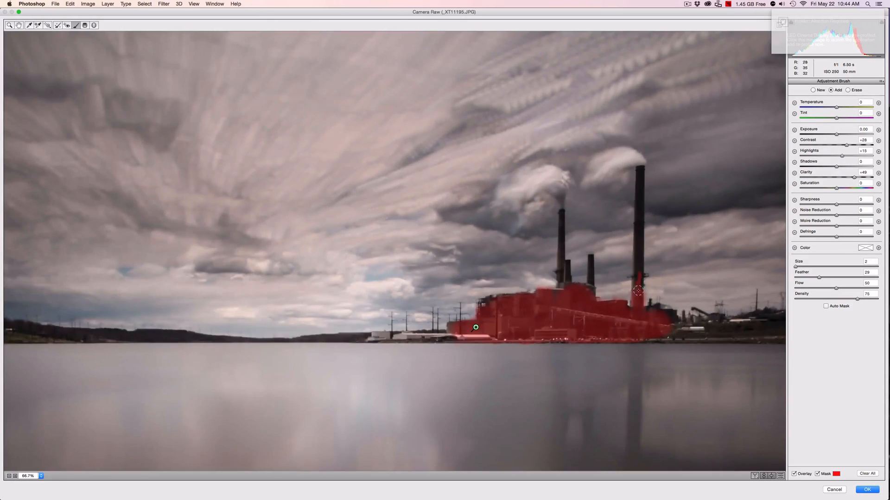
{"action": "left_click_drag", "start_coordinate": [638, 291], "coordinate": [464, 266]}
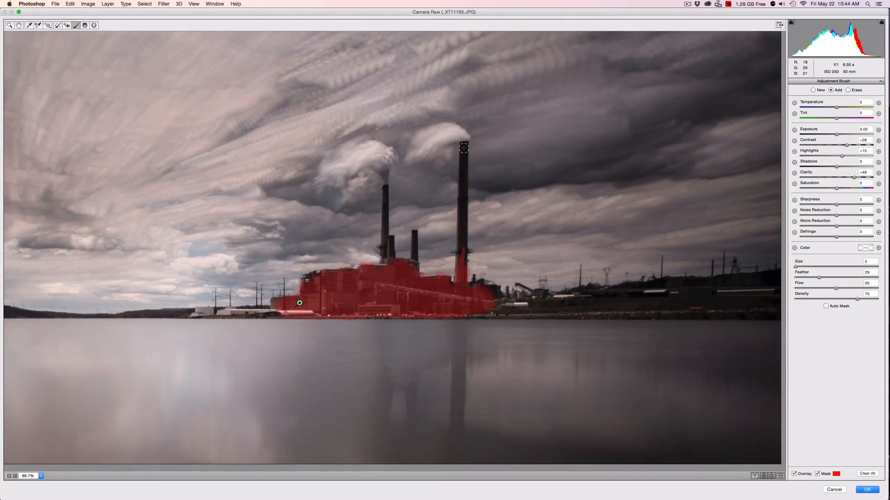
{"action": "left_click_drag", "start_coordinate": [463, 148], "coordinate": [461, 275]}
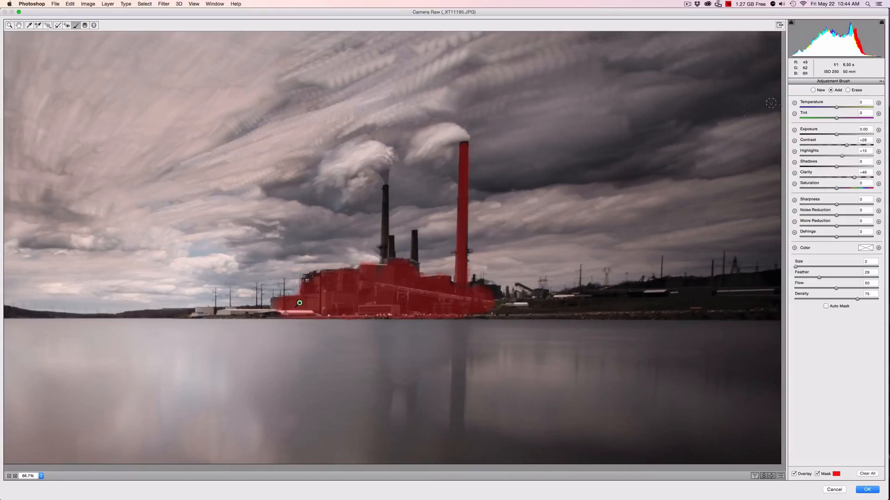
Step: Hide the mask overlay and set the plant's brush adjustment to Exposure +1.15, Contrast +46 and Clarity +77
{"action": "left_click", "coordinate": [847, 91]}
{"action": "key", "text": "bracketleft"}
{"action": "left_click", "coordinate": [829, 90]}
{"action": "left_click_drag", "start_coordinate": [837, 135], "coordinate": [839, 134]}
{"action": "left_click", "coordinate": [817, 474]}
{"action": "left_click", "coordinate": [840, 135]}
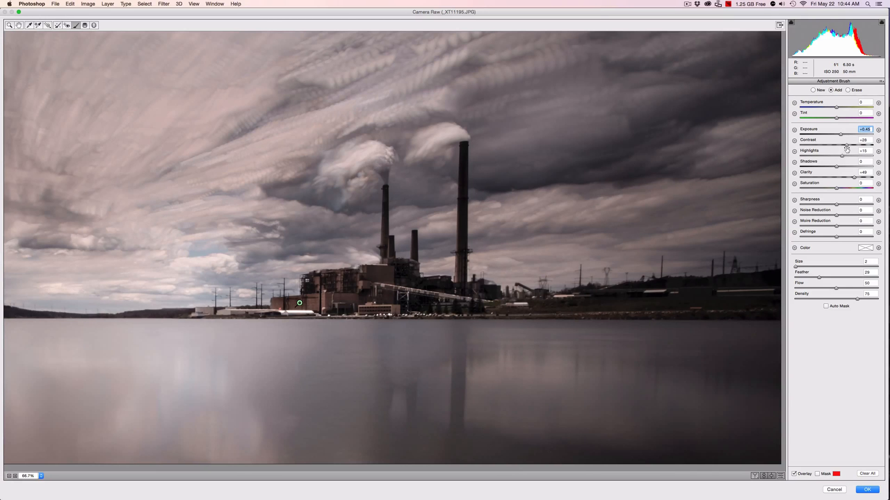
{"action": "left_click_drag", "start_coordinate": [847, 145], "coordinate": [853, 146]}
{"action": "left_click_drag", "start_coordinate": [854, 178], "coordinate": [864, 178]}
{"action": "left_click_drag", "start_coordinate": [842, 135], "coordinate": [848, 135]}
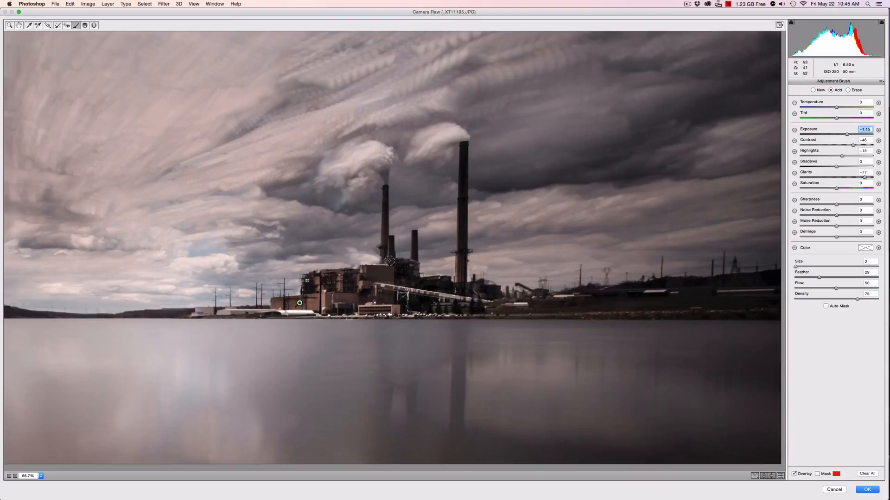
Step: Paint the brush adjustment over the three shorter chimneys with brush size 2, and apply the Camera Raw edits
{"action": "left_click_drag", "start_coordinate": [389, 241], "coordinate": [388, 259]}
{"action": "key", "text": "super+z"}
{"action": "key", "text": "bracketleft"}
{"action": "key", "text": "super+equal"}
{"action": "key", "text": "super+equal"}
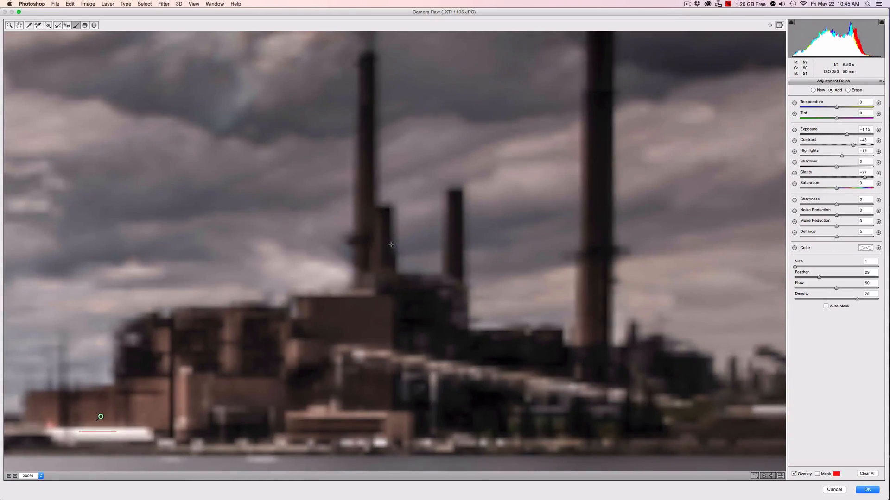
{"action": "key", "text": "bracketright"}
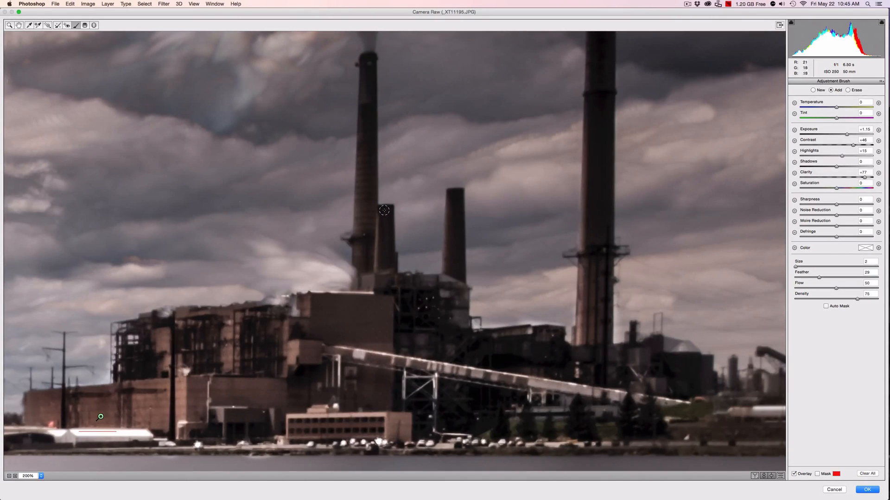
{"action": "mouse_move", "coordinate": [384, 211]}
{"action": "left_mouse_down"}
{"action": "mouse_move", "coordinate": [381, 269]}
{"action": "mouse_move", "coordinate": [390, 263]}
{"action": "left_mouse_up"}
{"action": "mouse_move", "coordinate": [449, 204]}
{"action": "left_mouse_down"}
{"action": "mouse_move", "coordinate": [450, 197]}
{"action": "mouse_move", "coordinate": [457, 281]}
{"action": "mouse_move", "coordinate": [452, 277]}
{"action": "left_mouse_up"}
{"action": "mouse_move", "coordinate": [368, 62]}
{"action": "left_mouse_down"}
{"action": "mouse_move", "coordinate": [360, 267]}
{"action": "mouse_move", "coordinate": [367, 246]}
{"action": "mouse_move", "coordinate": [367, 275]}
{"action": "mouse_move", "coordinate": [395, 307]}
{"action": "left_mouse_up"}
{"action": "key", "text": "super+0"}
{"action": "key", "text": "super+minus"}
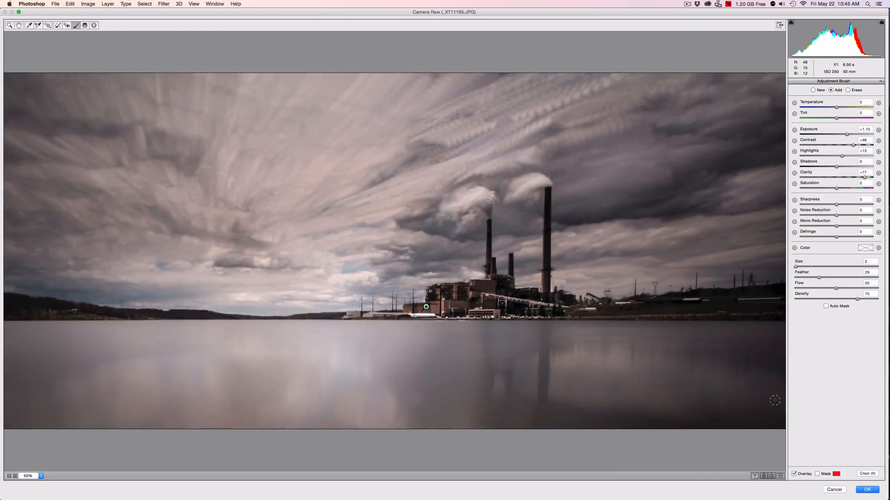
{"action": "left_click", "coordinate": [865, 490]}
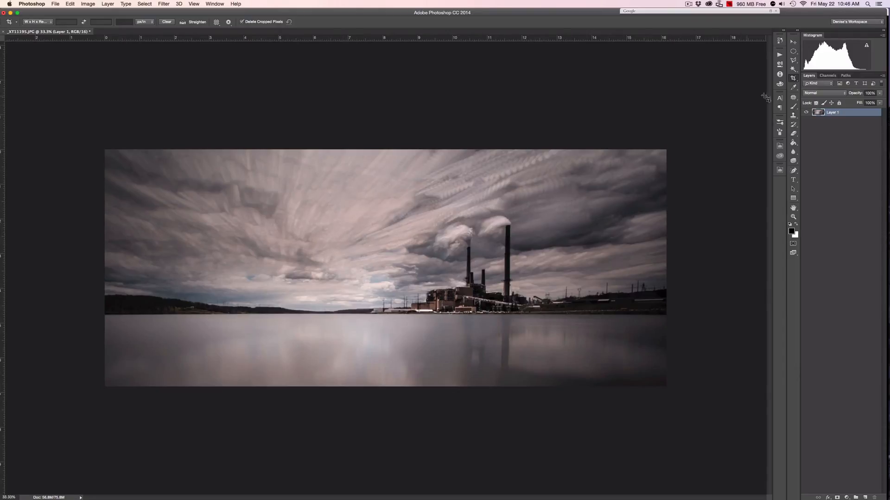
Step: Switch to the Spot Healing Brush for retouching the panorama
{"action": "left_click_drag", "start_coordinate": [792, 97], "coordinate": [807, 99]}
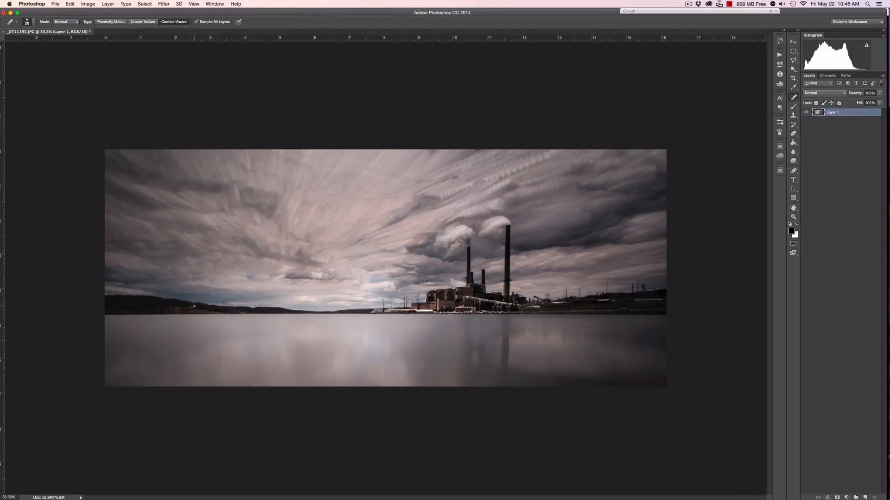